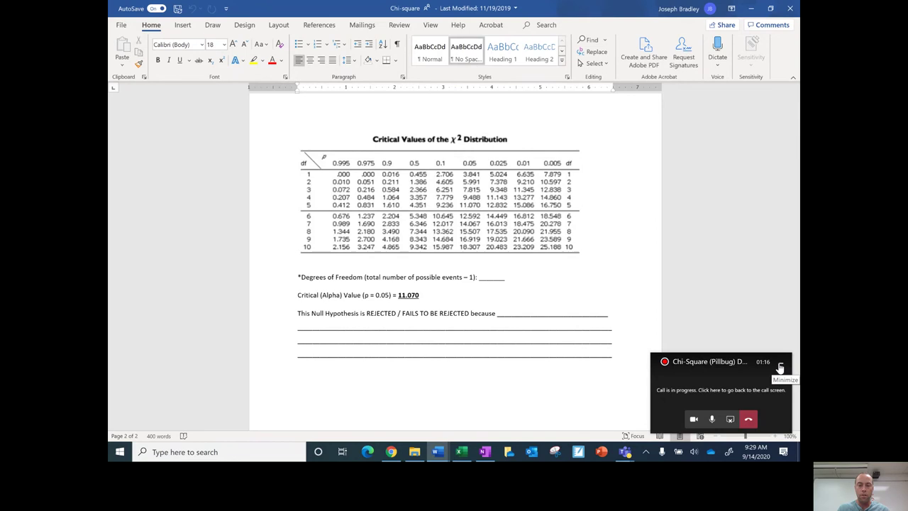
Minimize the call window, switch to OneNote, and examine the Pillbug Class Data tables for the control and both experimental groups
{"action": "left_click", "coordinate": [781, 366]}
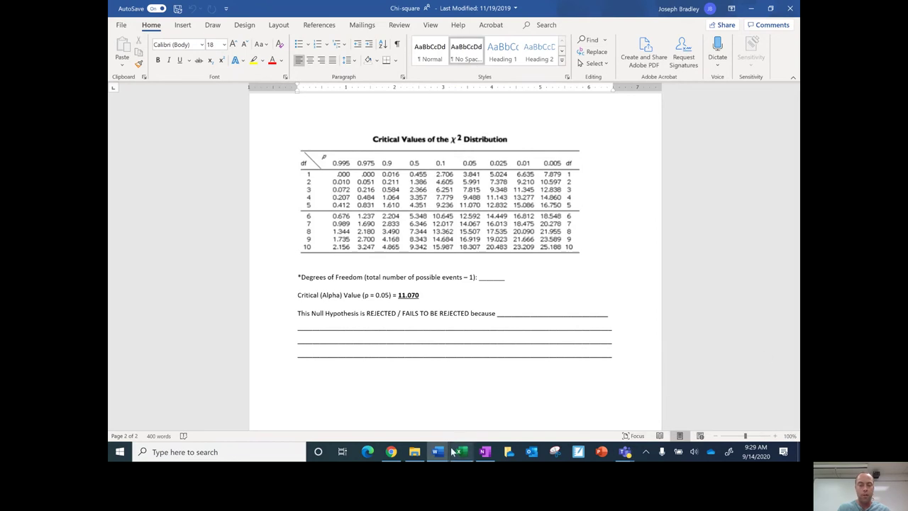
{"action": "left_click", "coordinate": [486, 452]}
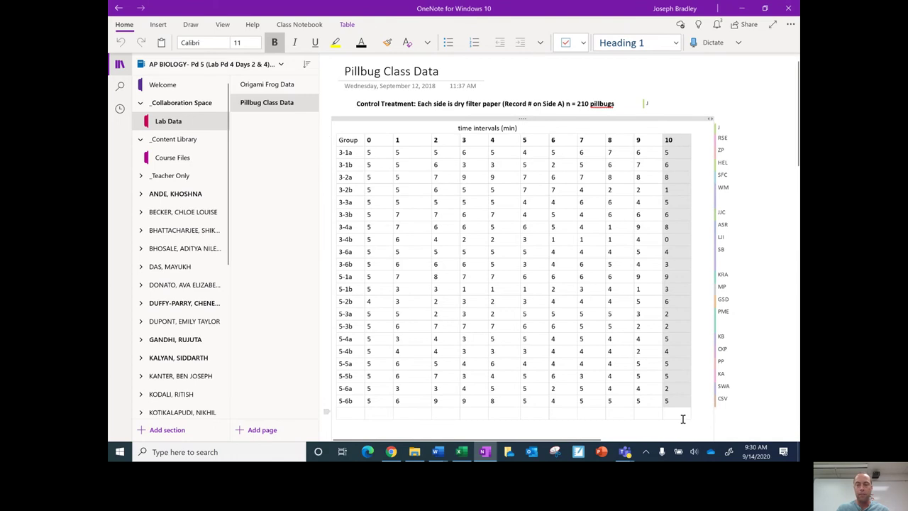
{"action": "scroll", "coordinate": [710, 372], "scroll_direction": "down", "scroll_amount": 3}
{"action": "scroll", "coordinate": [711, 372], "scroll_direction": "up", "scroll_amount": 3}
{"action": "scroll", "coordinate": [710, 372], "scroll_direction": "down", "scroll_amount": 3}
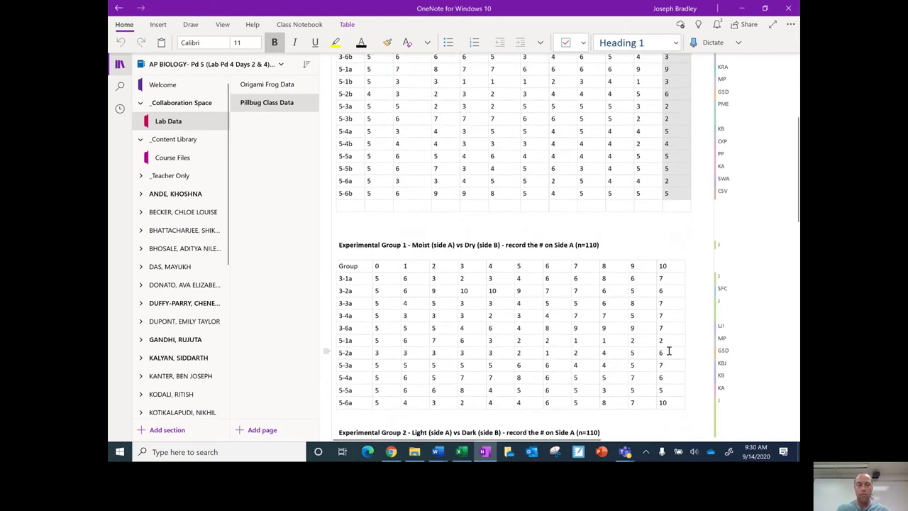
{"action": "scroll", "coordinate": [669, 351], "scroll_direction": "up", "scroll_amount": 2}
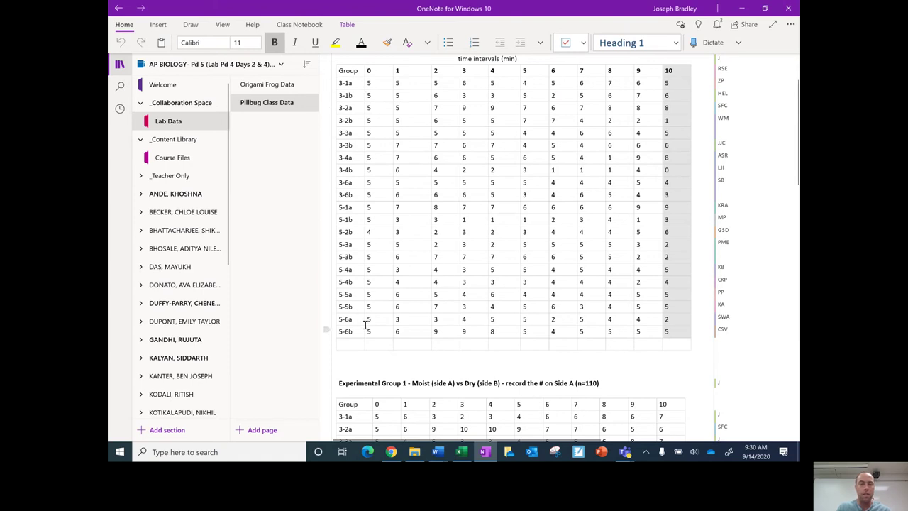
{"action": "scroll", "coordinate": [446, 277], "scroll_direction": "down", "scroll_amount": 3}
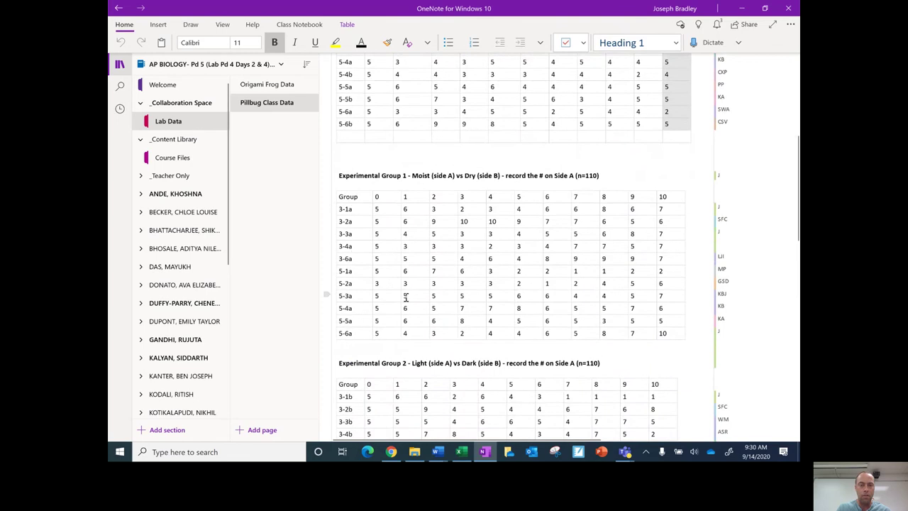
{"action": "scroll", "coordinate": [405, 294], "scroll_direction": "down", "scroll_amount": 3}
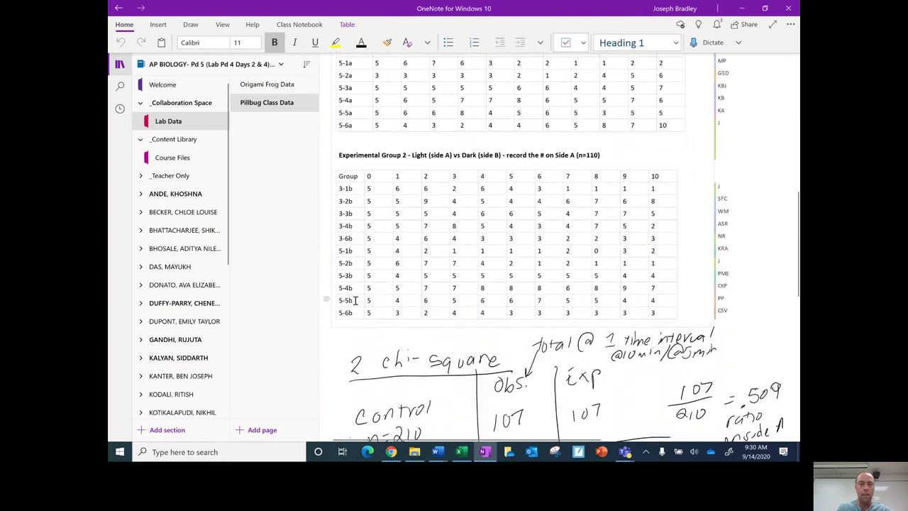
{"action": "scroll", "coordinate": [401, 288], "scroll_direction": "up", "scroll_amount": 10}
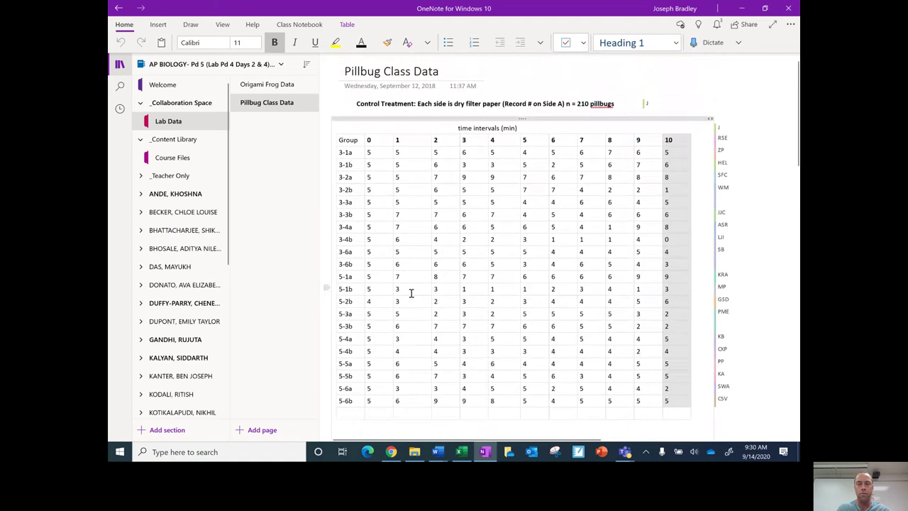
Copy the 10-minute column of the Experimental Group 1 moist vs dry table and paste it into the Excel sheet from D2, under Moisture
{"action": "scroll", "coordinate": [651, 316], "scroll_direction": "down", "scroll_amount": 4}
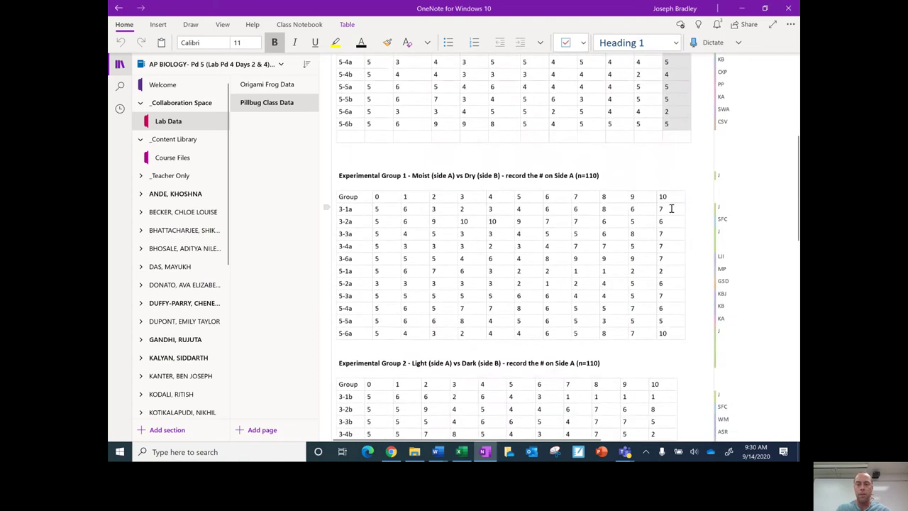
{"action": "left_click_drag", "start_coordinate": [661, 196], "coordinate": [669, 332]}
{"action": "key", "text": "ctrl+c"}
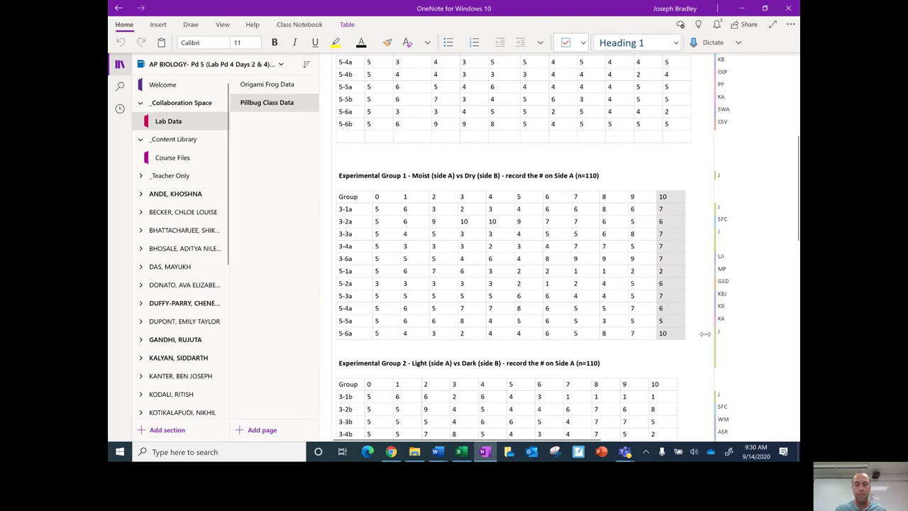
{"action": "left_click", "coordinate": [461, 452]}
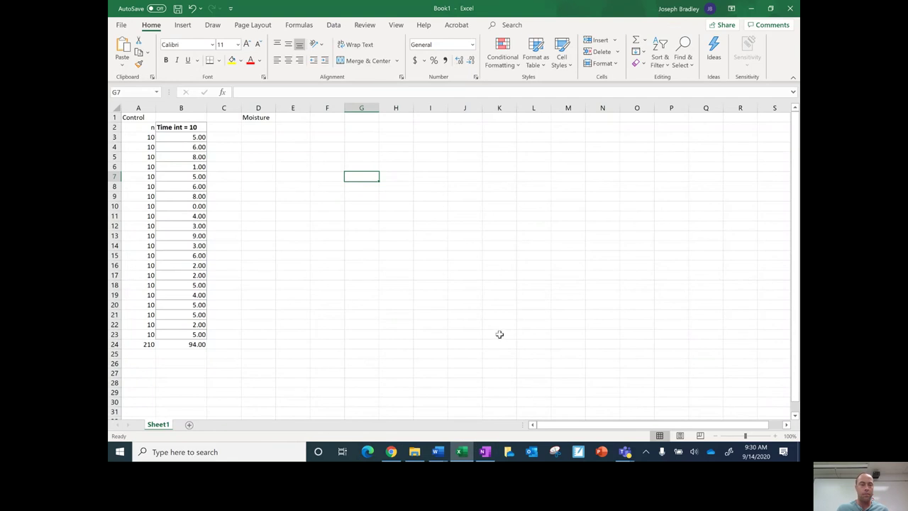
{"action": "left_click", "coordinate": [256, 128]}
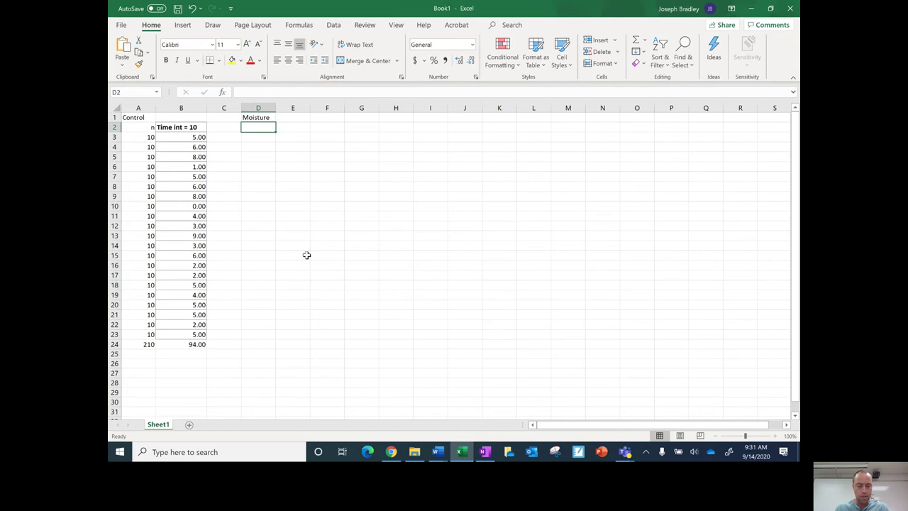
{"action": "key", "text": "ctrl+v"}
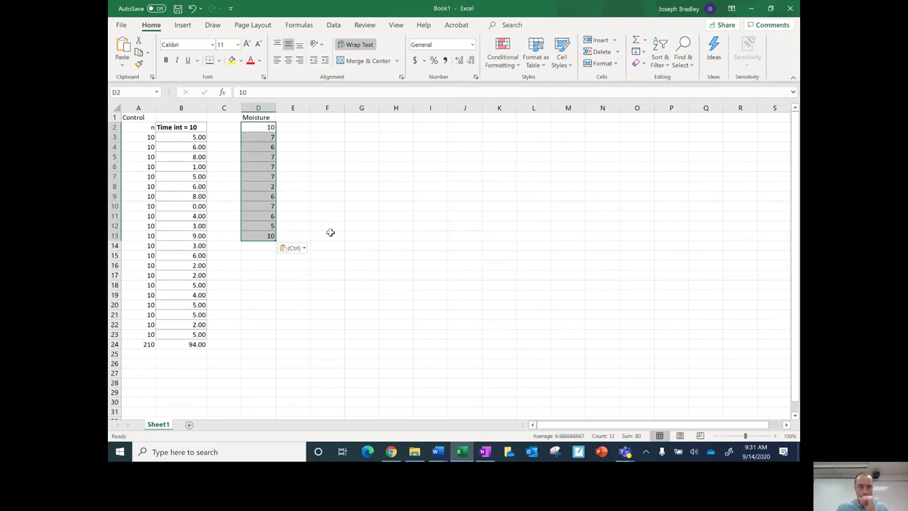
Make the heading in D2 bold and apply the Number format to the moisture values in D3:D13
{"action": "left_click", "coordinate": [262, 127]}
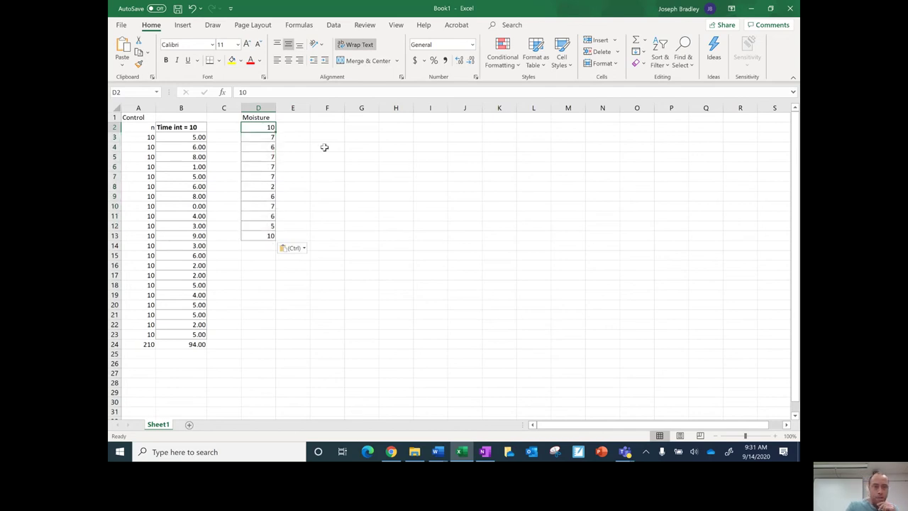
{"action": "left_click", "coordinate": [165, 60]}
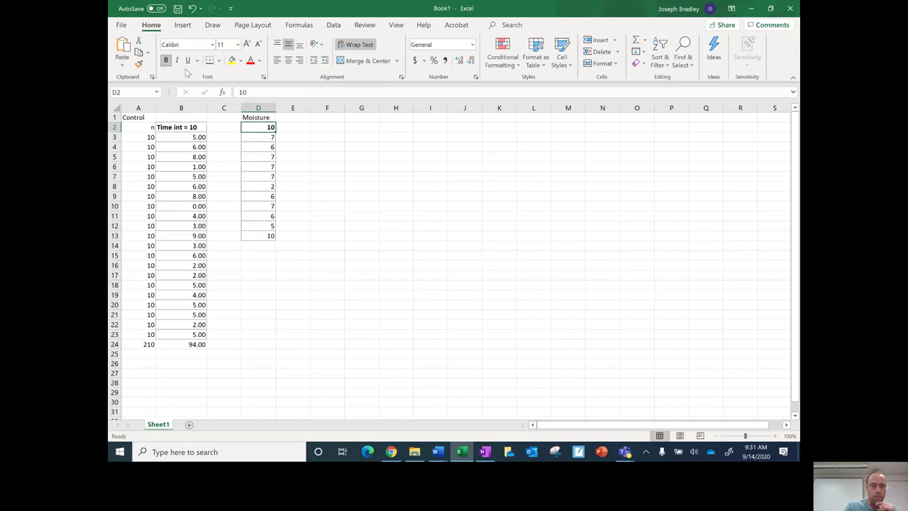
{"action": "left_click_drag", "start_coordinate": [269, 138], "coordinate": [269, 235]}
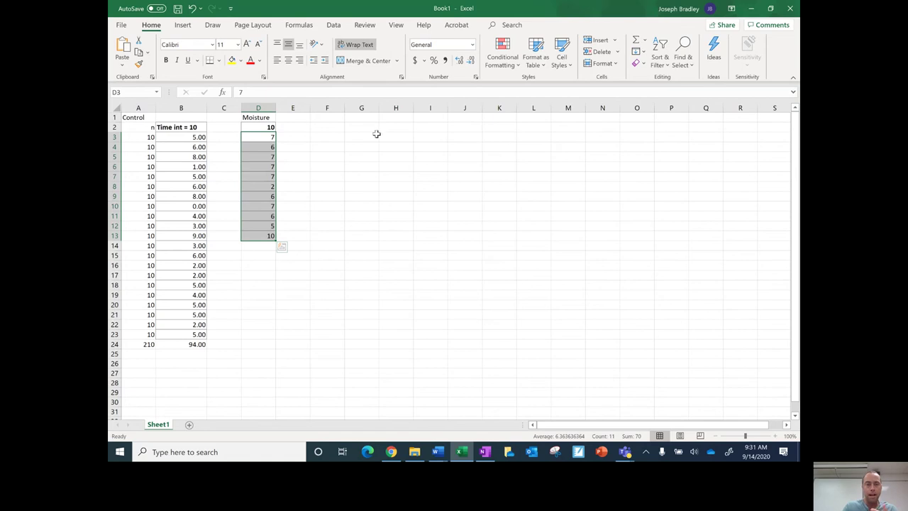
{"action": "left_click", "coordinate": [472, 44]}
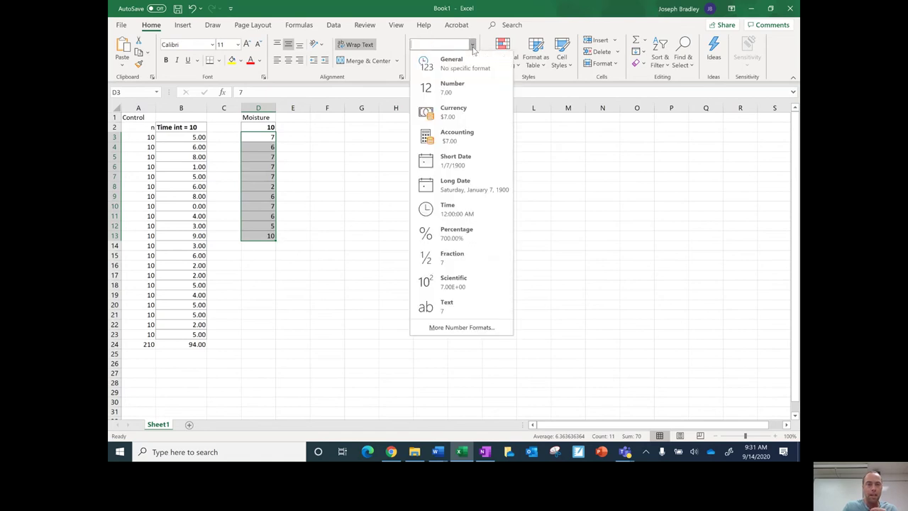
{"action": "left_click", "coordinate": [463, 85]}
{"action": "left_click", "coordinate": [323, 245]}
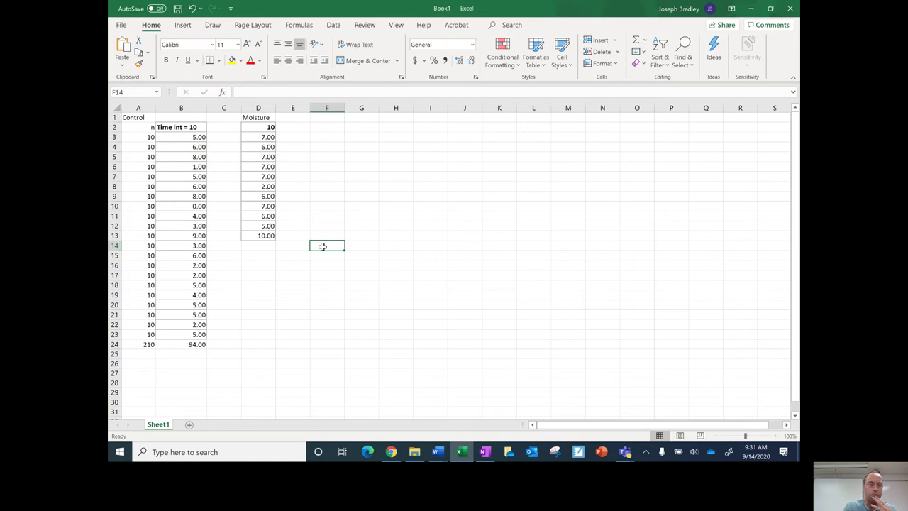
Add a right-aligned heading n in C2 and fill C3:C13 with the value 10
{"action": "left_click", "coordinate": [231, 126]}
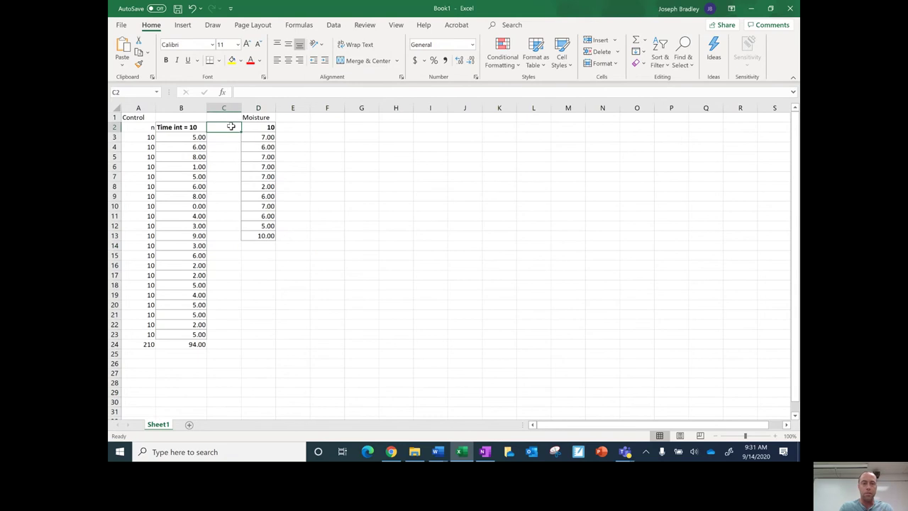
{"action": "type", "text": "n"}
{"action": "key", "text": "Return"}
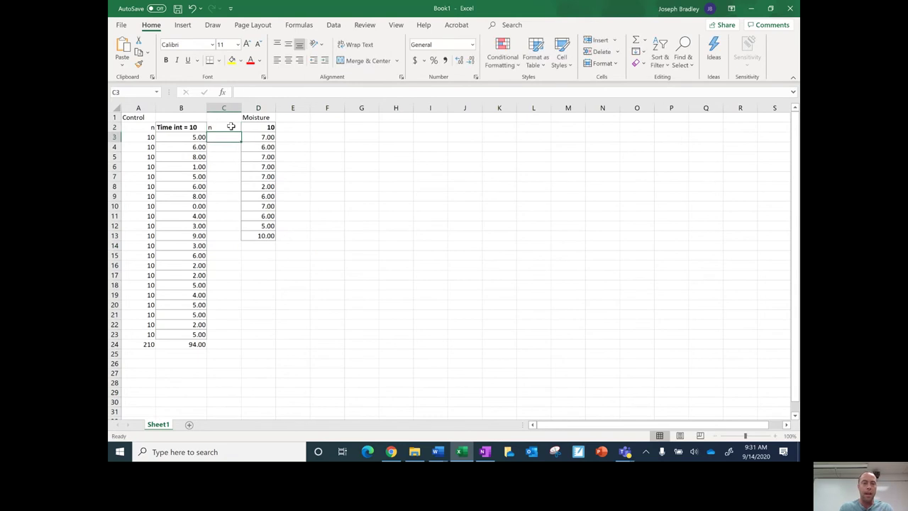
{"action": "type", "text": "10"}
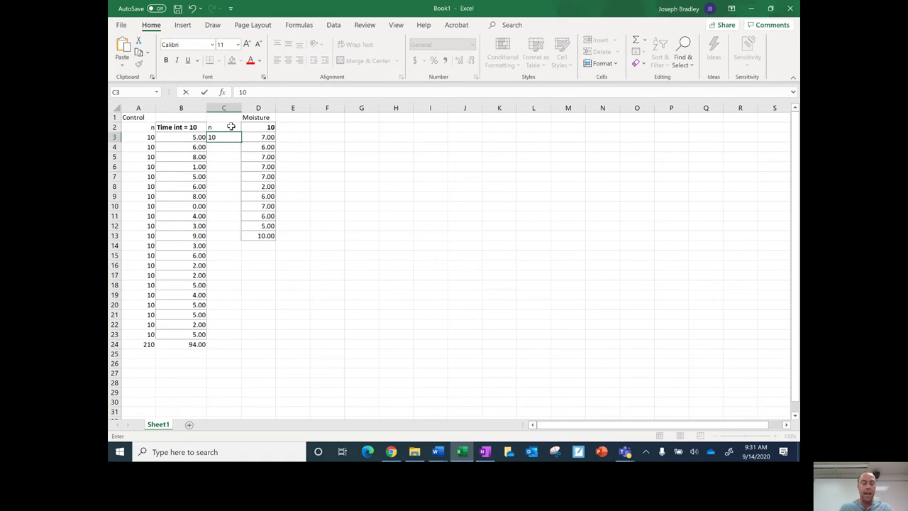
{"action": "left_click", "coordinate": [217, 147]}
{"action": "left_click", "coordinate": [229, 137]}
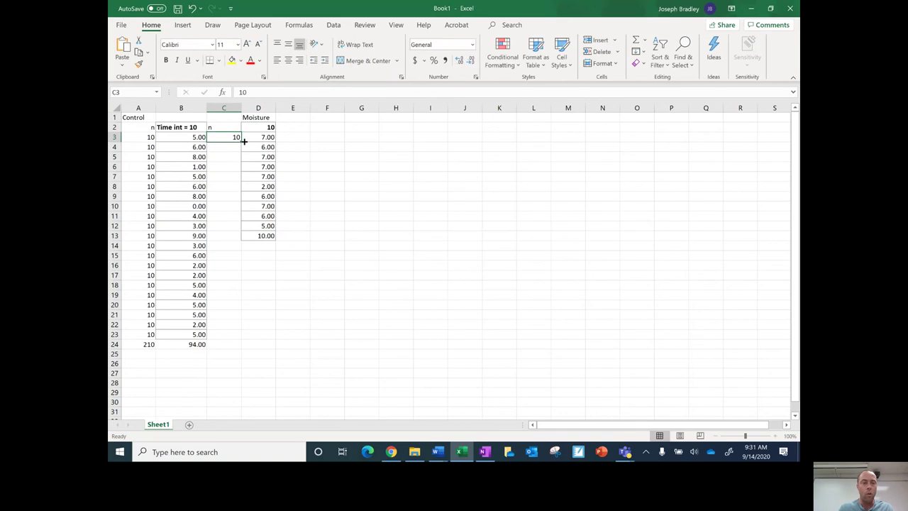
{"action": "left_click_drag", "start_coordinate": [241, 142], "coordinate": [245, 238]}
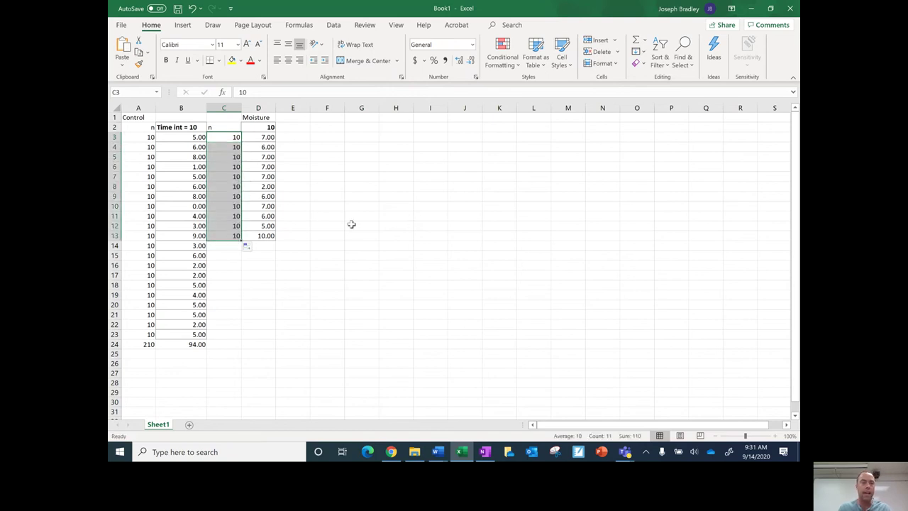
{"action": "left_click", "coordinate": [226, 127]}
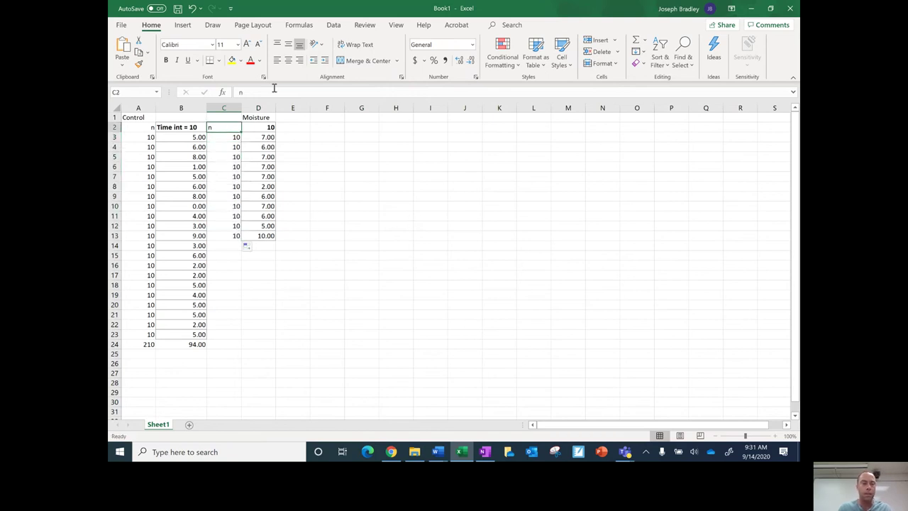
{"action": "left_click", "coordinate": [301, 61]}
Total C3:C13 with a SUM formula in C14 and fill the formula across to D14
{"action": "left_click", "coordinate": [232, 246]}
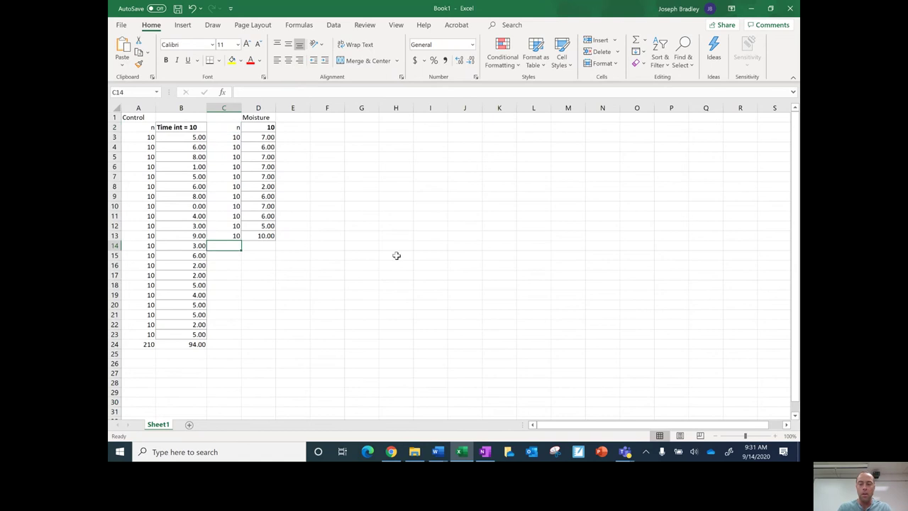
{"action": "type", "text": "=sum("}
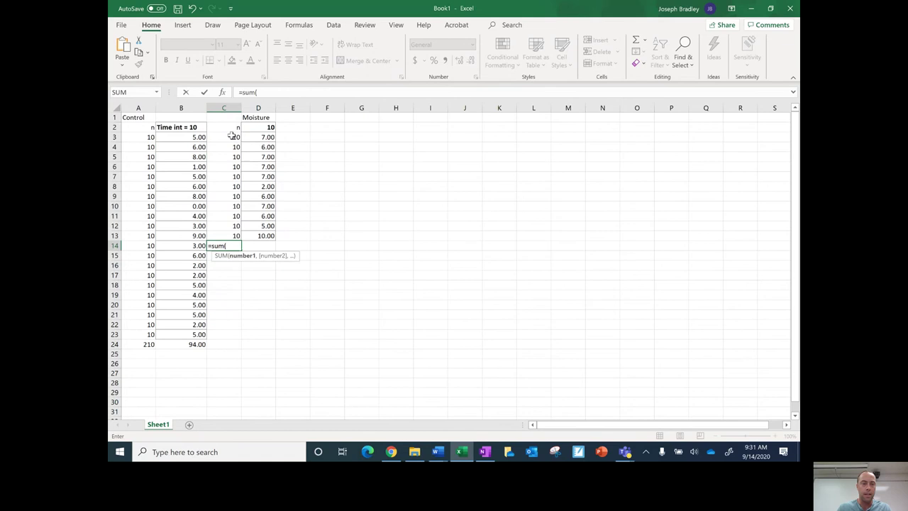
{"action": "left_click_drag", "start_coordinate": [232, 136], "coordinate": [228, 240]}
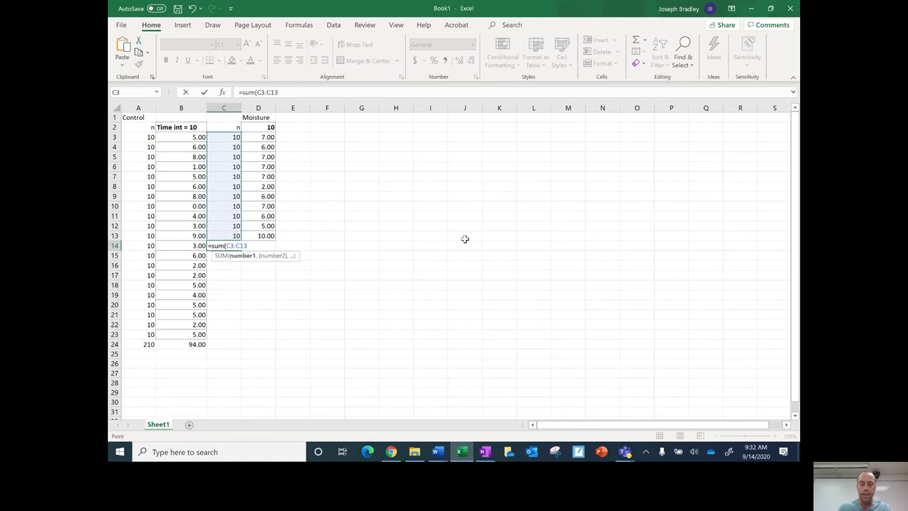
{"action": "key", "text": "Return"}
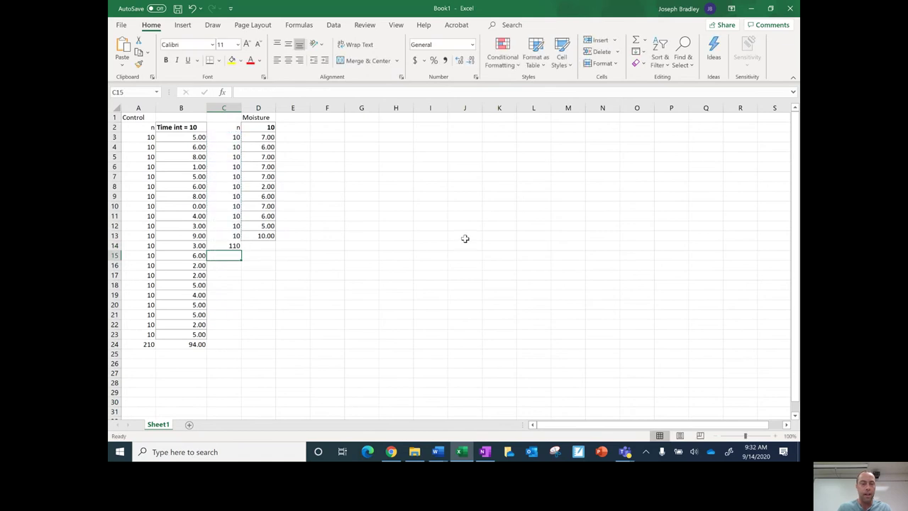
{"action": "left_click", "coordinate": [230, 246]}
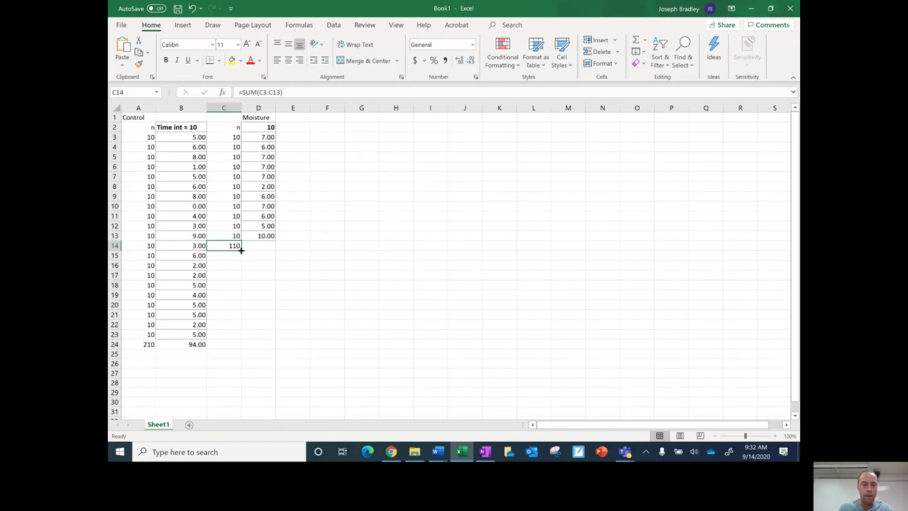
{"action": "left_click_drag", "start_coordinate": [242, 250], "coordinate": [266, 250]}
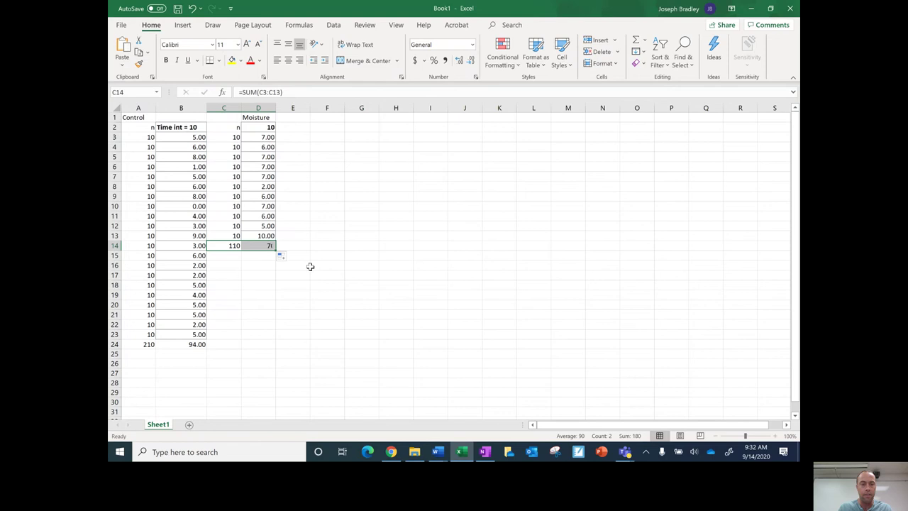
{"action": "left_click", "coordinate": [321, 245]}
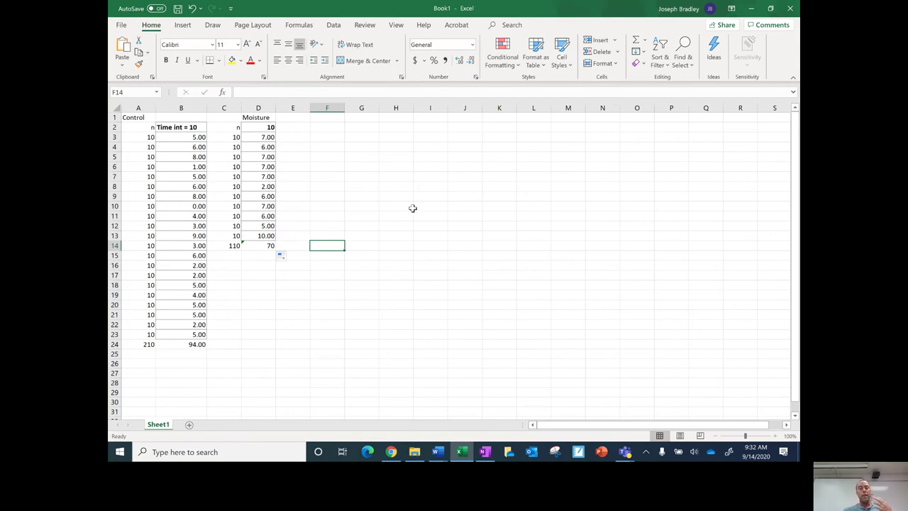
Start a summary table with the heading Stimulus in G7 and the entry None in G8
{"action": "left_click", "coordinate": [366, 177]}
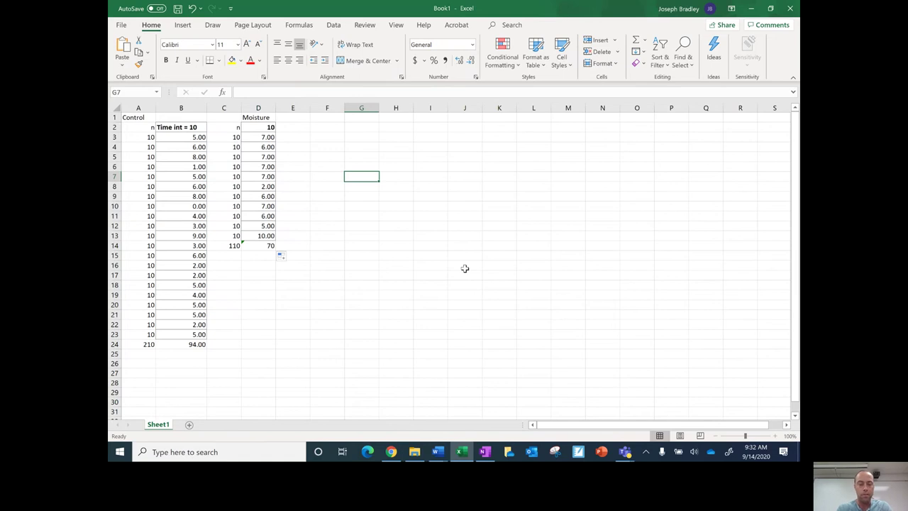
{"action": "type", "text": "Stimulus"}
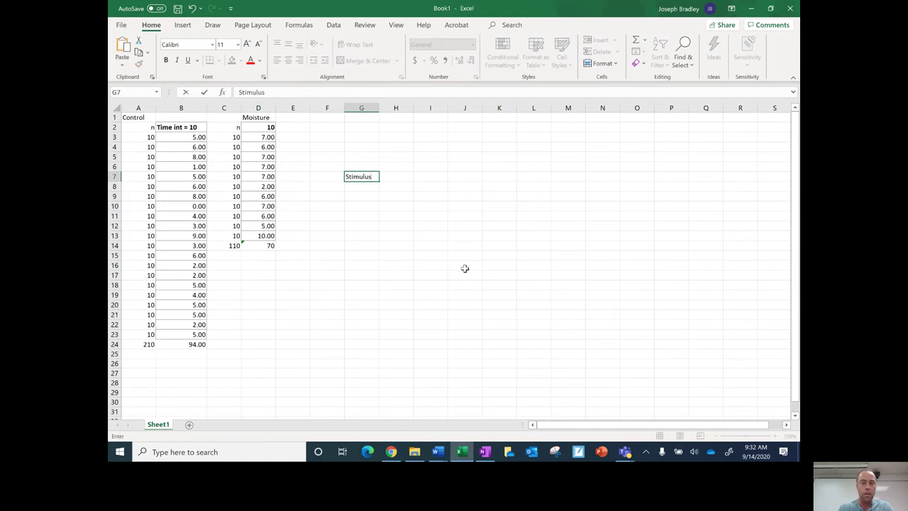
{"action": "key", "text": "Return"}
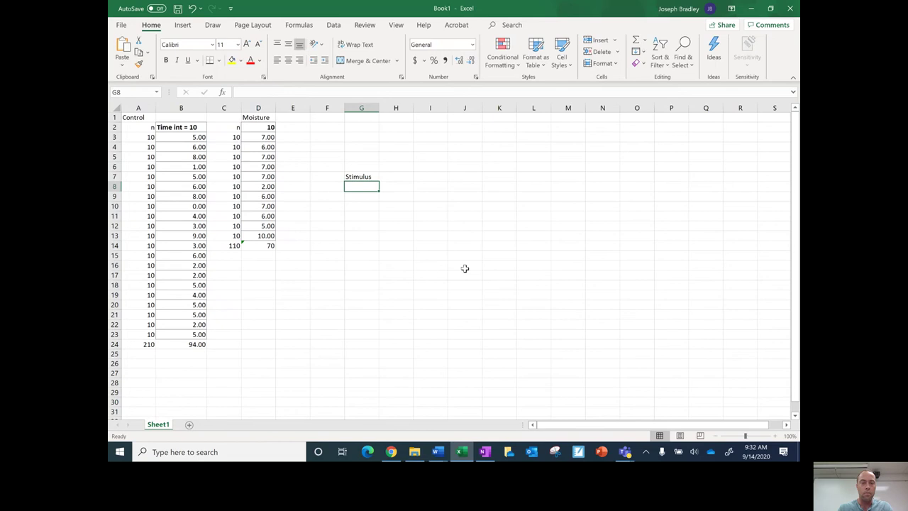
{"action": "type", "text": "Non"}
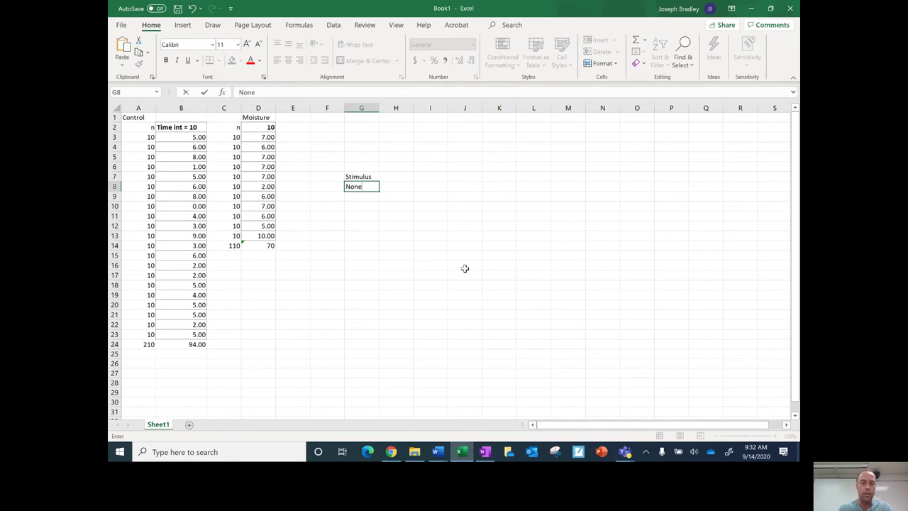
{"action": "type", "text": "e"}
{"action": "key", "text": "Return"}
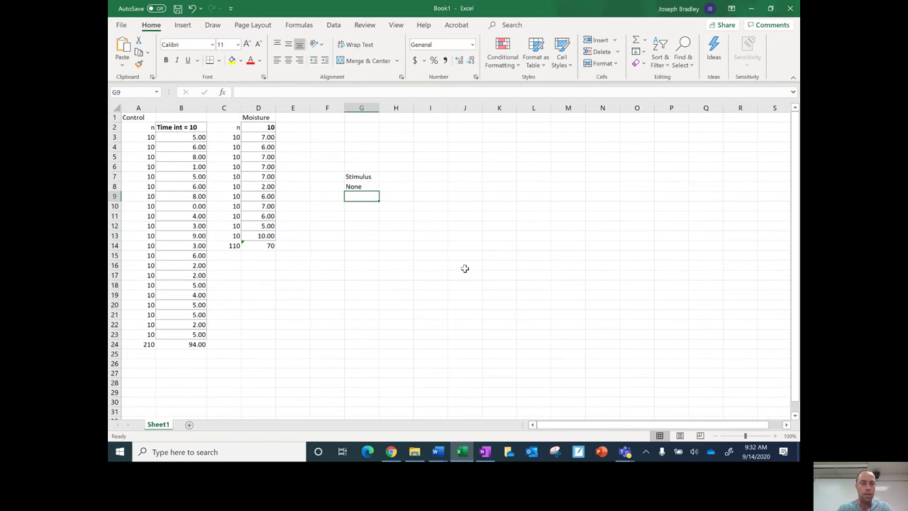
Add the row label Moisture in G9 and the column heading Observed in H7
{"action": "type", "text": "Moisture"}
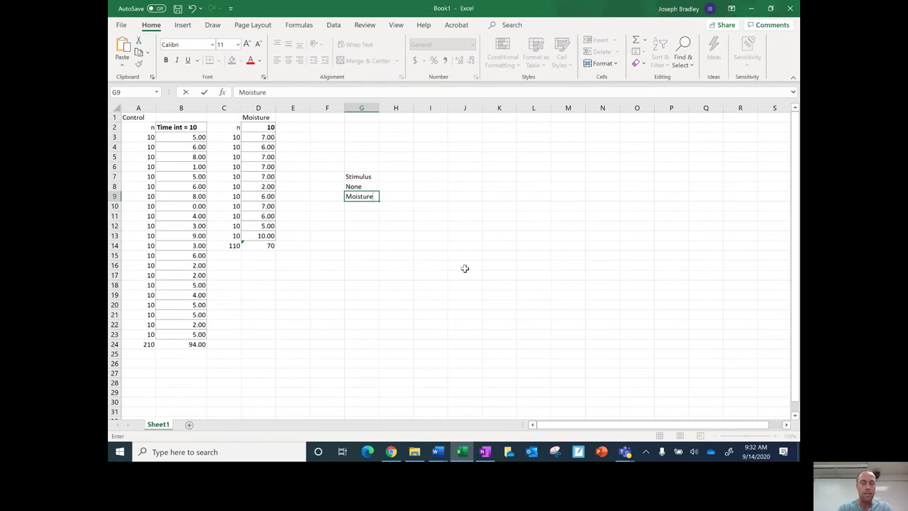
{"action": "key", "text": "Tab"}
{"action": "key", "text": "Up"}
{"action": "key", "text": "Up"}
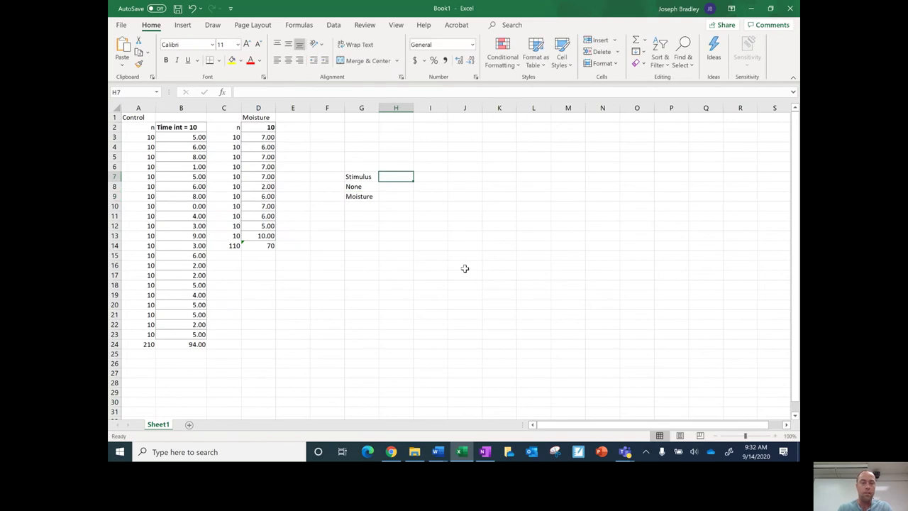
{"action": "type", "text": "Observed"}
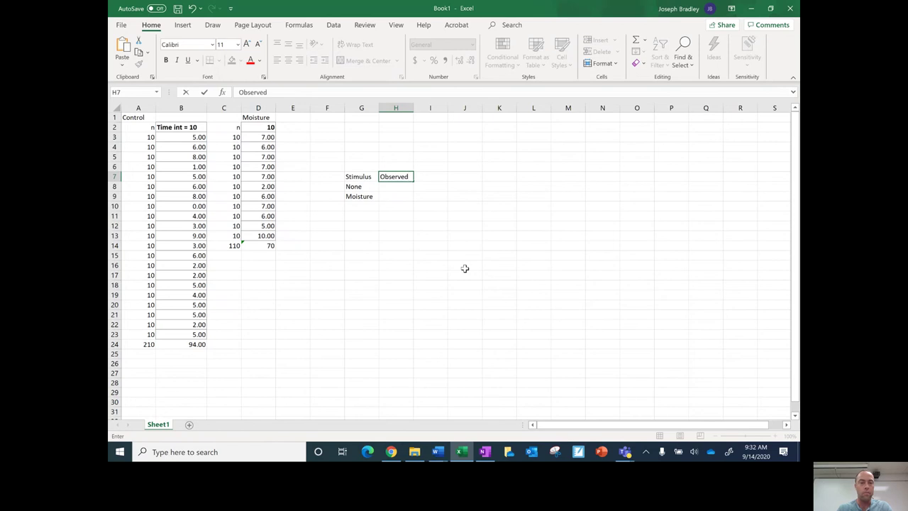
{"action": "key", "text": "Return"}
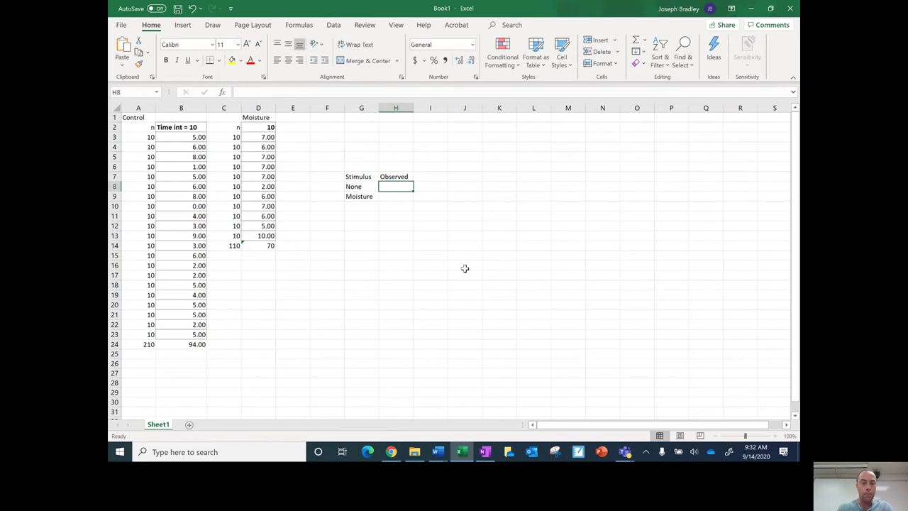
Enter the observed counts 94 for None in H8 and 70 for Moisture in H9
{"action": "type", "text": "94"}
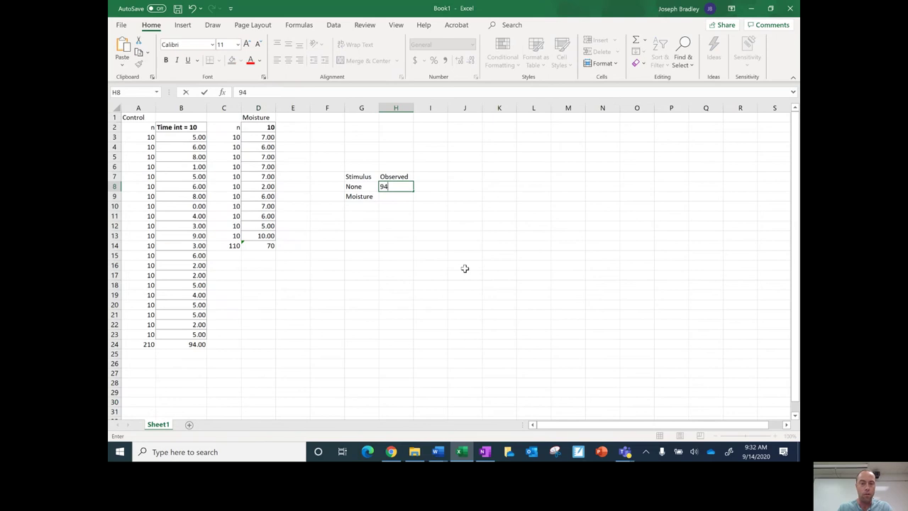
{"action": "key", "text": "Return"}
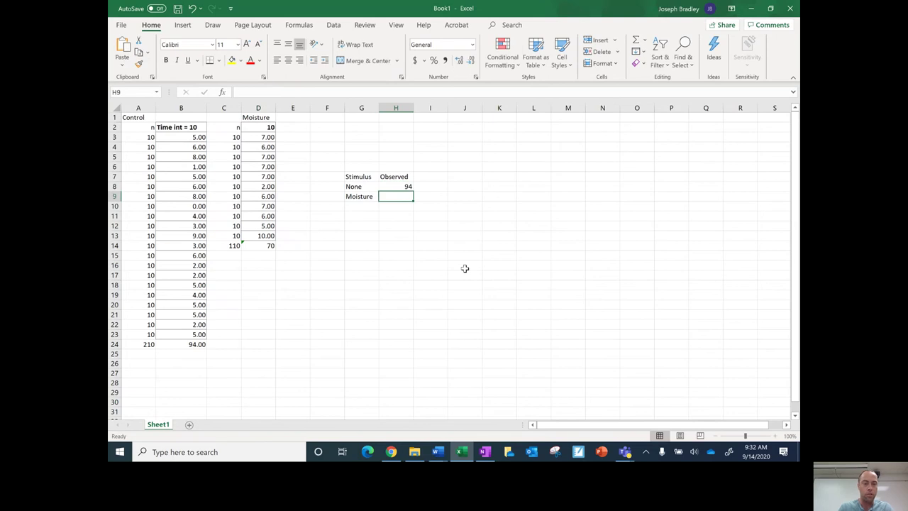
{"action": "type", "text": "70"}
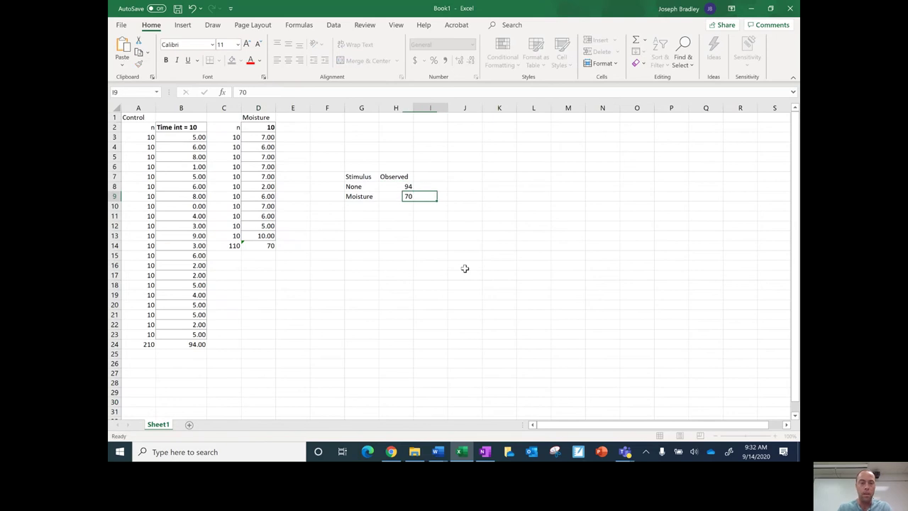
{"action": "key", "text": "Tab"}
Add the heading Expected in I7 and enter 94 as the expected count for None in I8
{"action": "key", "text": "Up"}
{"action": "key", "text": "Up"}
{"action": "type", "text": "Expe"}
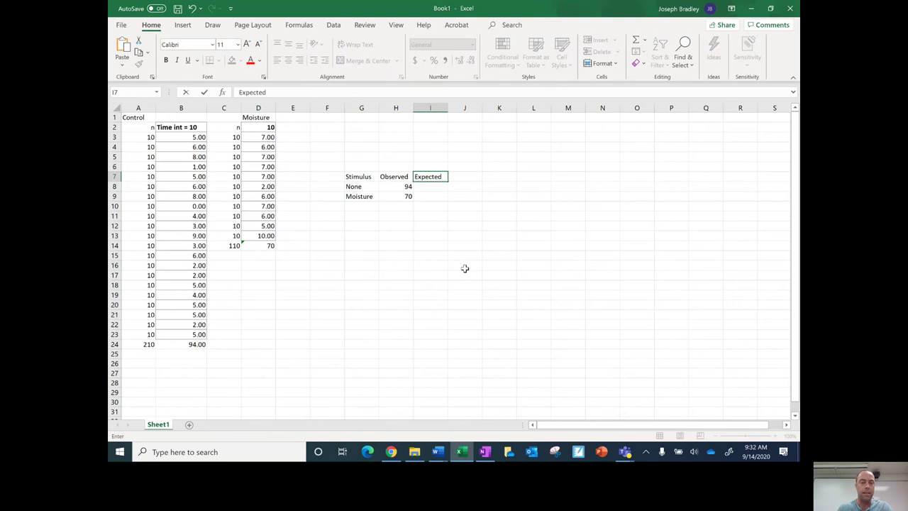
{"action": "key", "text": "Return"}
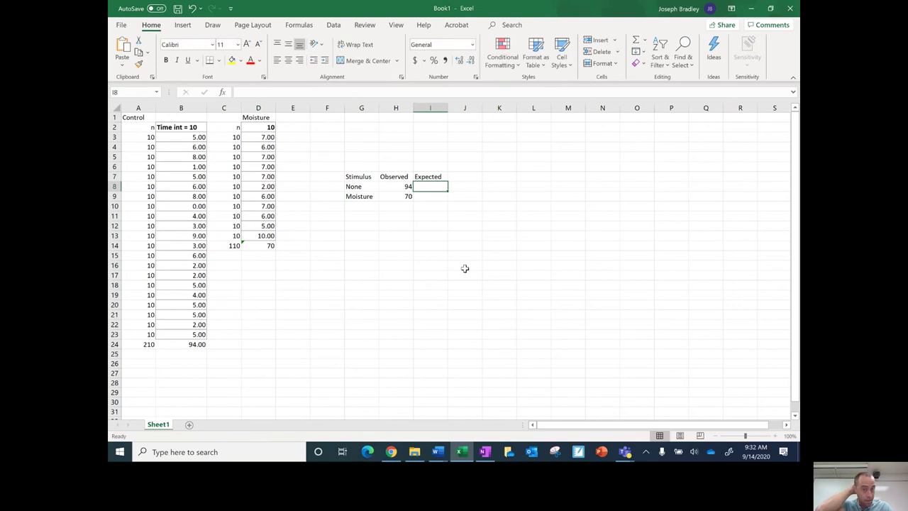
{"action": "type", "text": "94"}
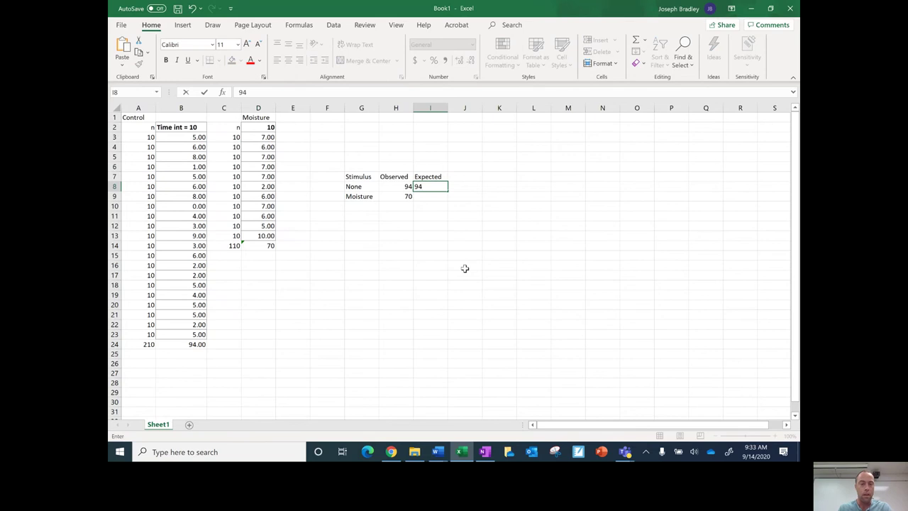
{"action": "key", "text": "Return"}
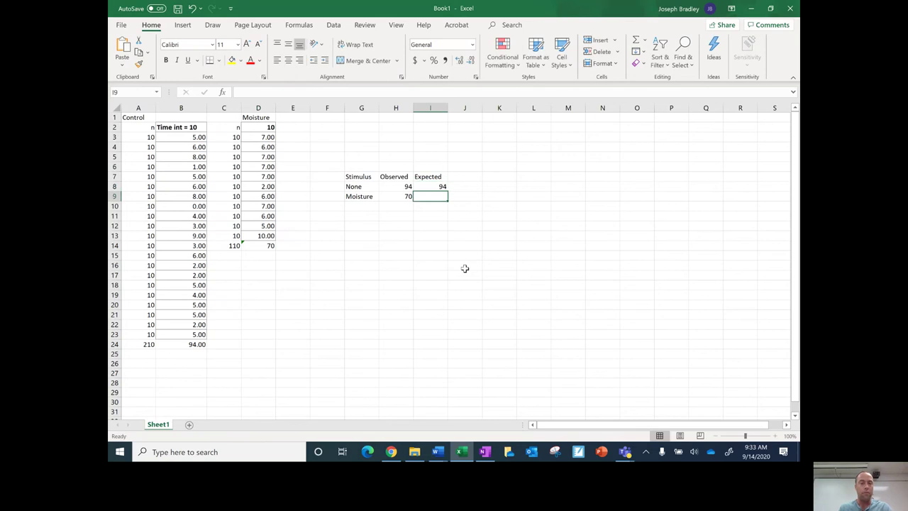
Calculate the control proportion in B25 with the formula =B24/A24
{"action": "left_click", "coordinate": [195, 355]}
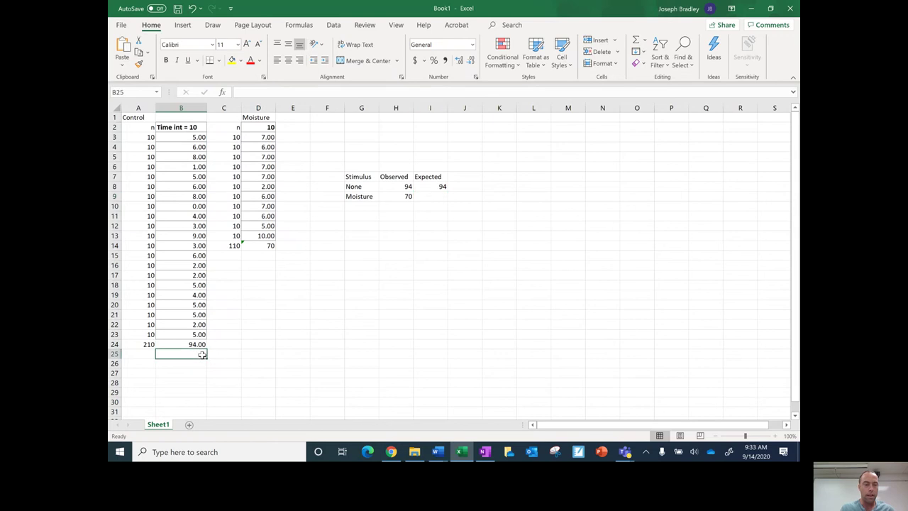
{"action": "type", "text": "="}
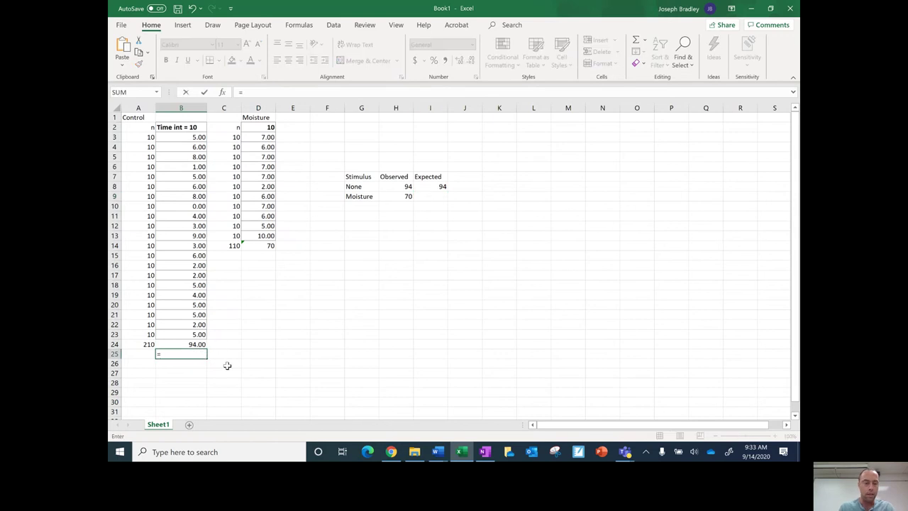
{"action": "left_click", "coordinate": [198, 344]}
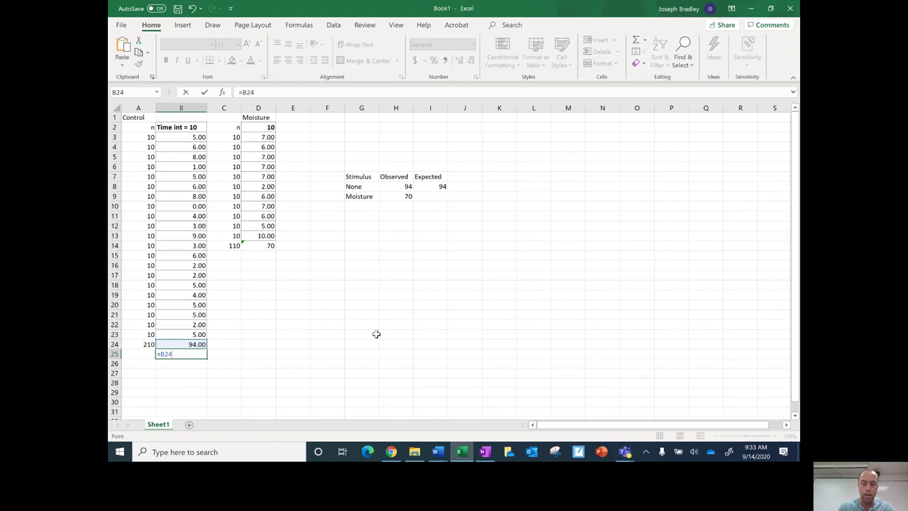
{"action": "type", "text": "/"}
{"action": "left_click", "coordinate": [148, 344]}
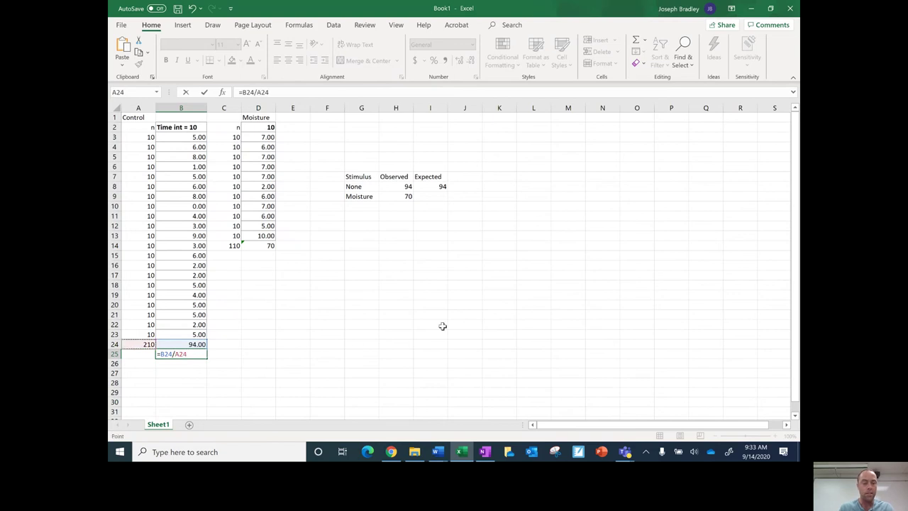
{"action": "key", "text": "Return"}
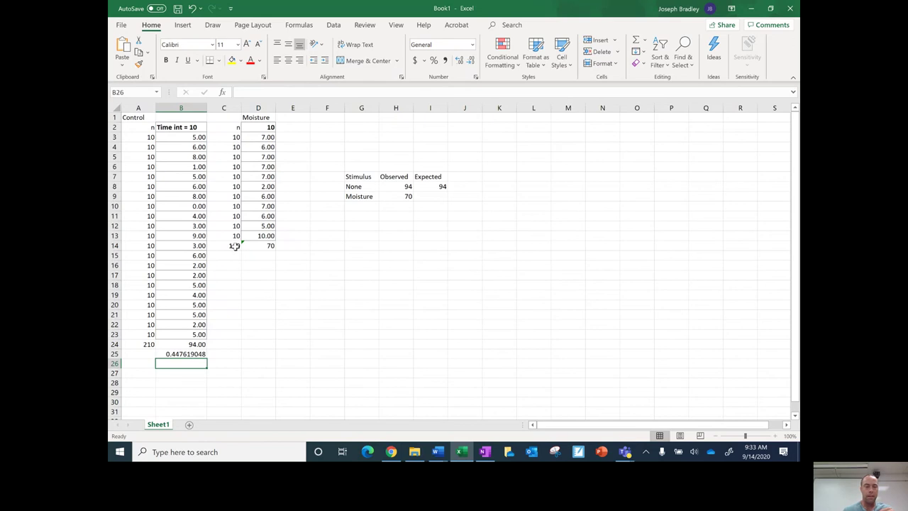
Calculate the expected Moisture count in I9 with the formula =C14*B25
{"action": "left_click", "coordinate": [430, 197]}
{"action": "type", "text": "="}
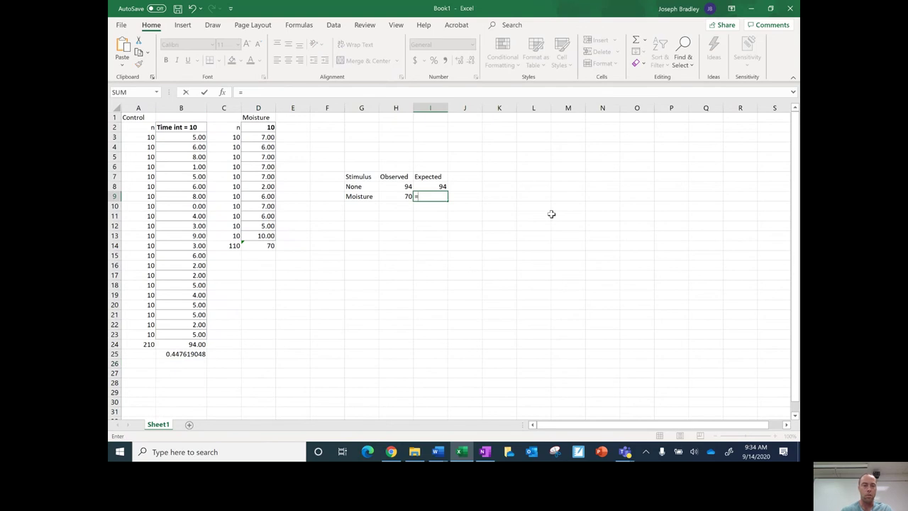
{"action": "left_click", "coordinate": [225, 246]}
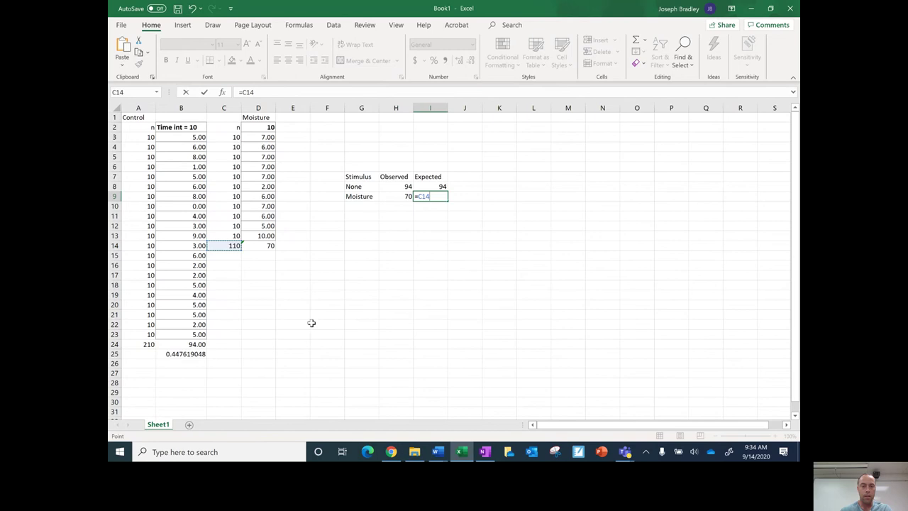
{"action": "type", "text": "*"}
{"action": "left_click", "coordinate": [188, 353]}
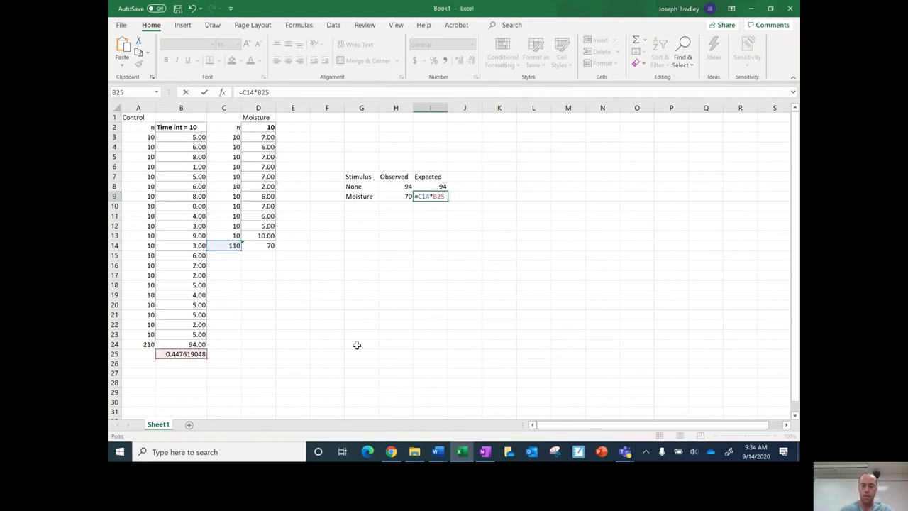
{"action": "key", "text": "Return"}
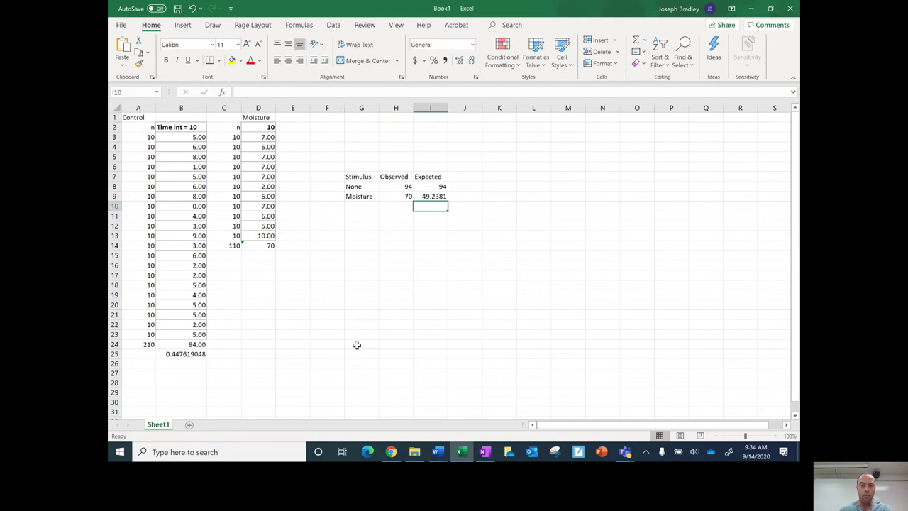
Reduce the expected Moisture value in I9 to zero decimal places
{"action": "key", "text": "Up"}
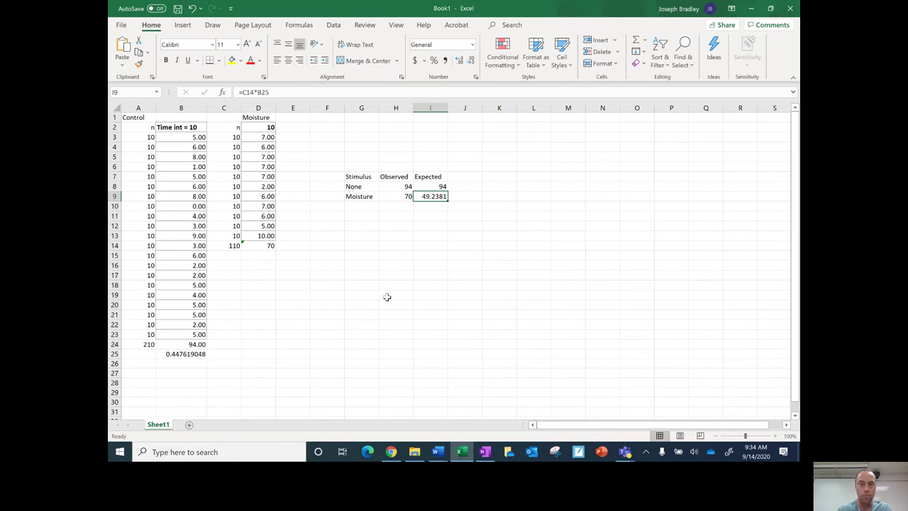
{"action": "left_click", "coordinate": [470, 61]}
{"action": "left_click", "coordinate": [471, 61]}
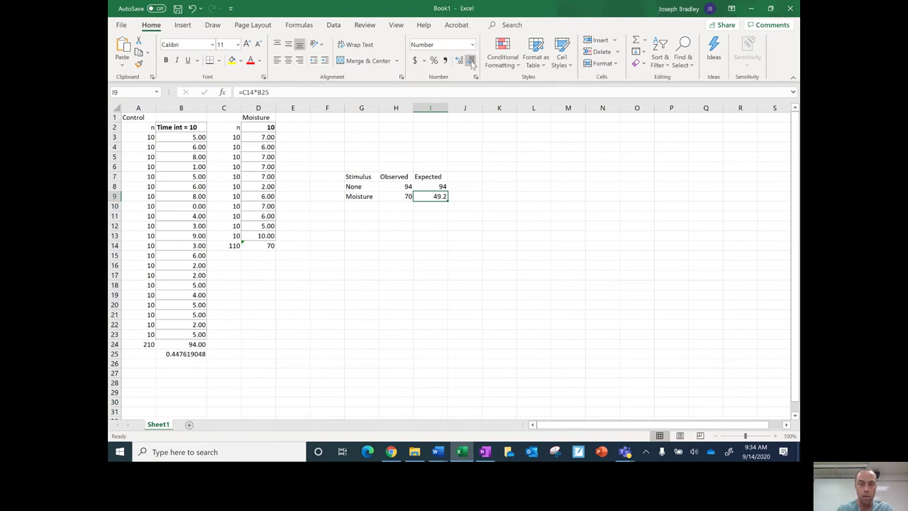
{"action": "left_click", "coordinate": [441, 226]}
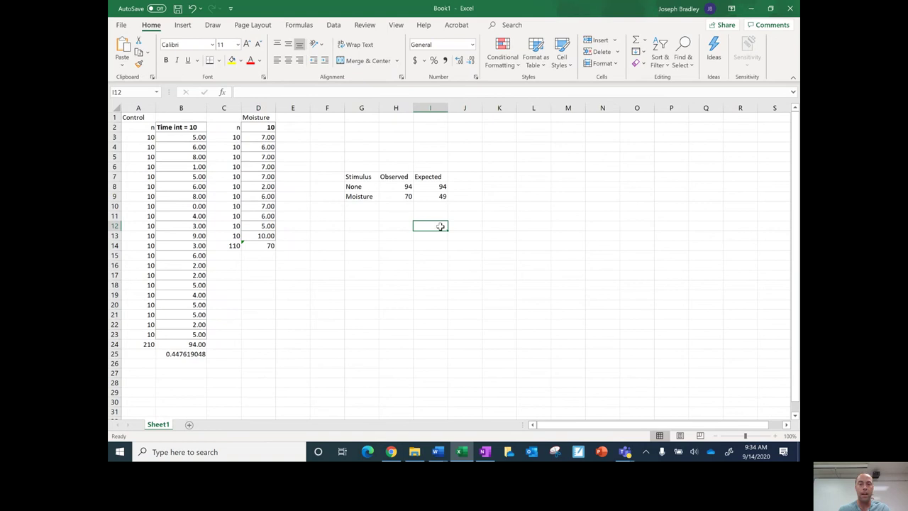
Add the heading O-E in J7 and enter 0 for the None row in J8
{"action": "left_click", "coordinate": [470, 176]}
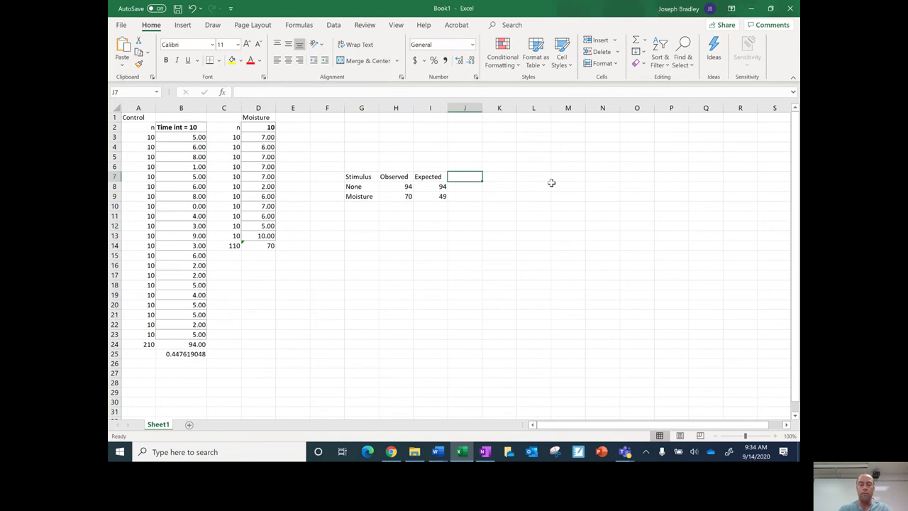
{"action": "type", "text": "O"}
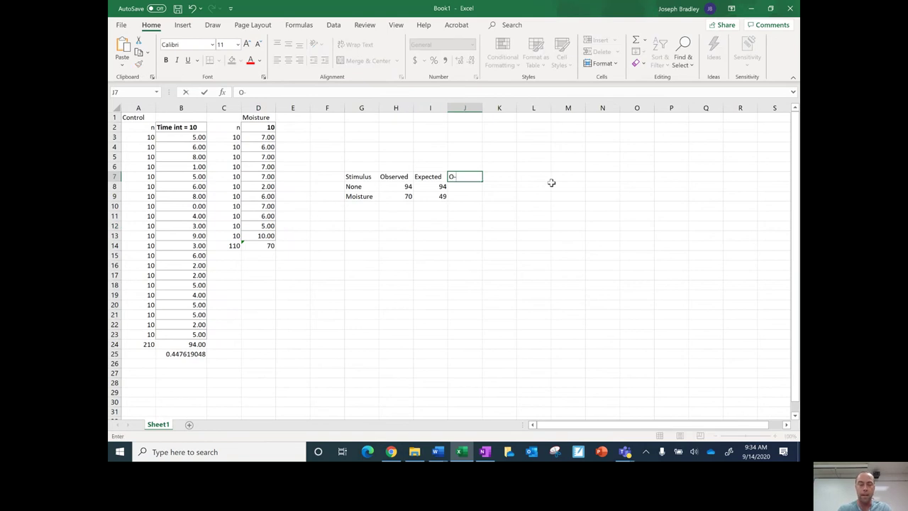
{"action": "type", "text": "-E"}
{"action": "key", "text": "Return"}
{"action": "type", "text": "=H8-I8"}
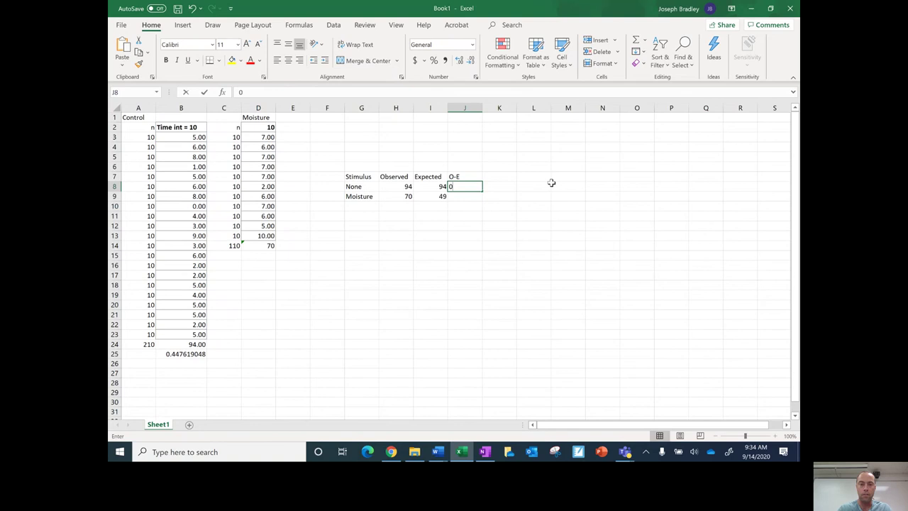
{"action": "key", "text": "Return"}
Calculate the Moisture difference in J9 with the formula =H9-I9
{"action": "type", "text": "="}
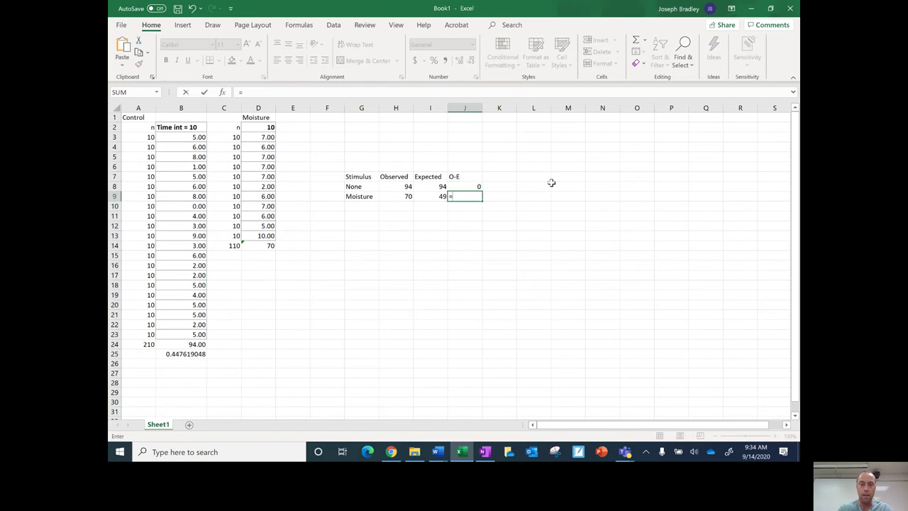
{"action": "left_click", "coordinate": [406, 197]}
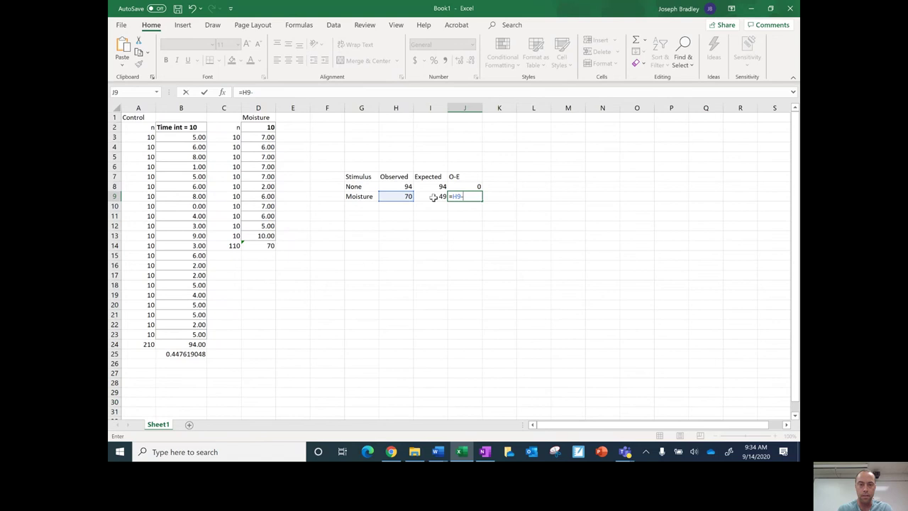
{"action": "left_click", "coordinate": [431, 197]}
{"action": "key", "text": "Return"}
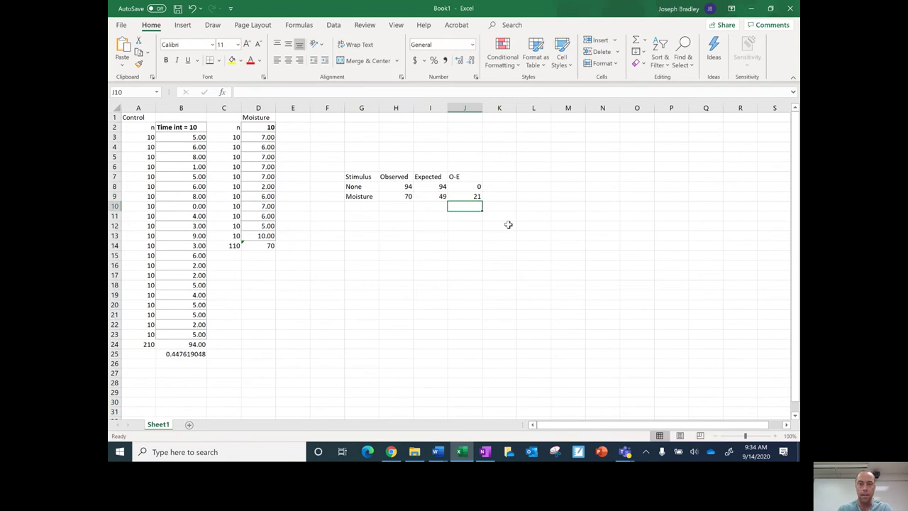
Add the heading square in K7 and enter 0 for the None row in K8
{"action": "key", "text": "Right"}
{"action": "key", "text": "Up"}
{"action": "key", "text": "Up"}
{"action": "key", "text": "Up"}
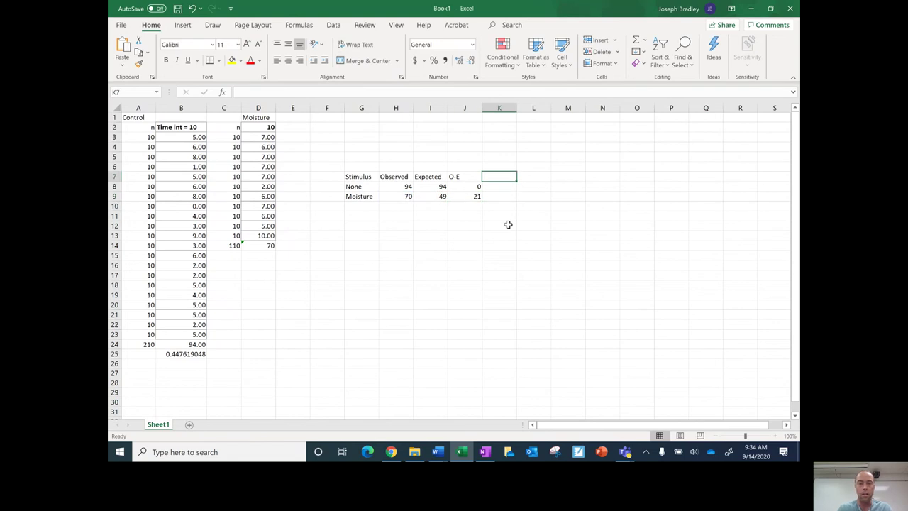
{"action": "type", "text": "square"}
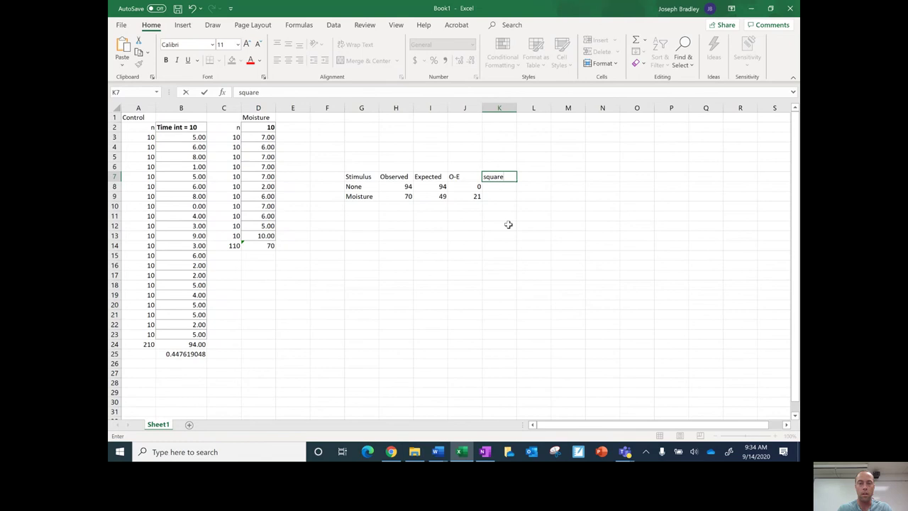
{"action": "key", "text": "Return"}
{"action": "type", "text": "0"}
{"action": "key", "text": "Return"}
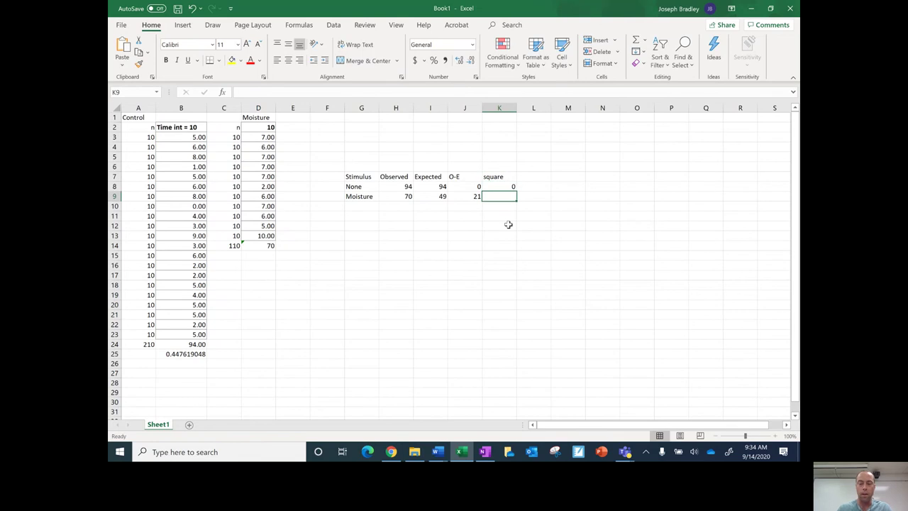
Calculate the squared Moisture difference in K9 by multiplying J9 by itself
{"action": "type", "text": "="}
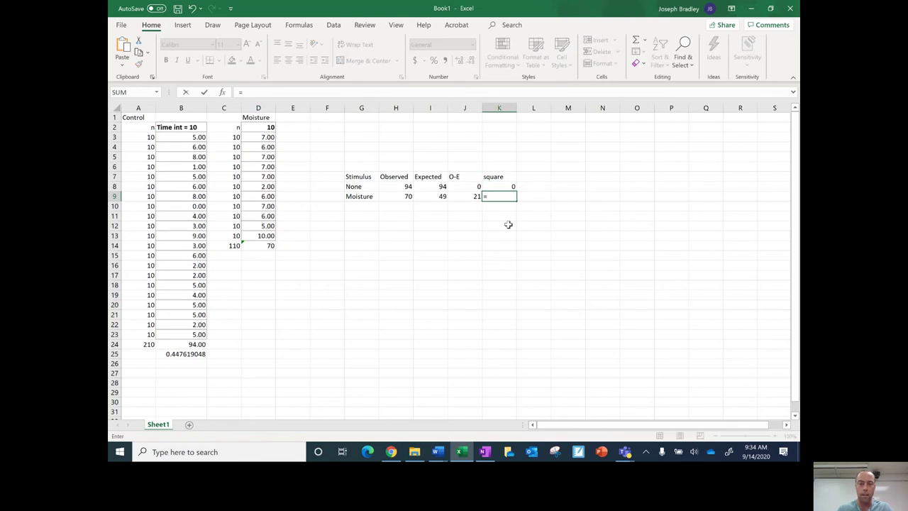
{"action": "left_click", "coordinate": [462, 197]}
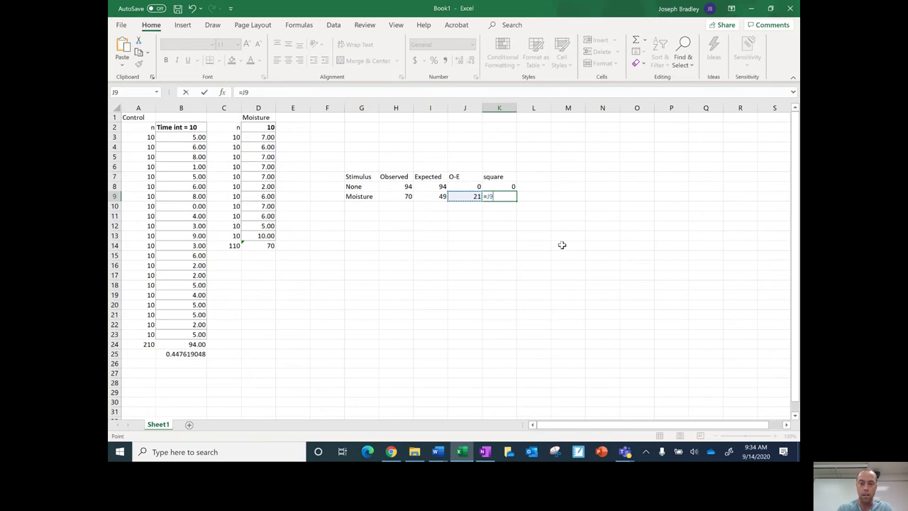
{"action": "type", "text": "*"}
{"action": "left_click", "coordinate": [474, 196]}
{"action": "key", "text": "Return"}
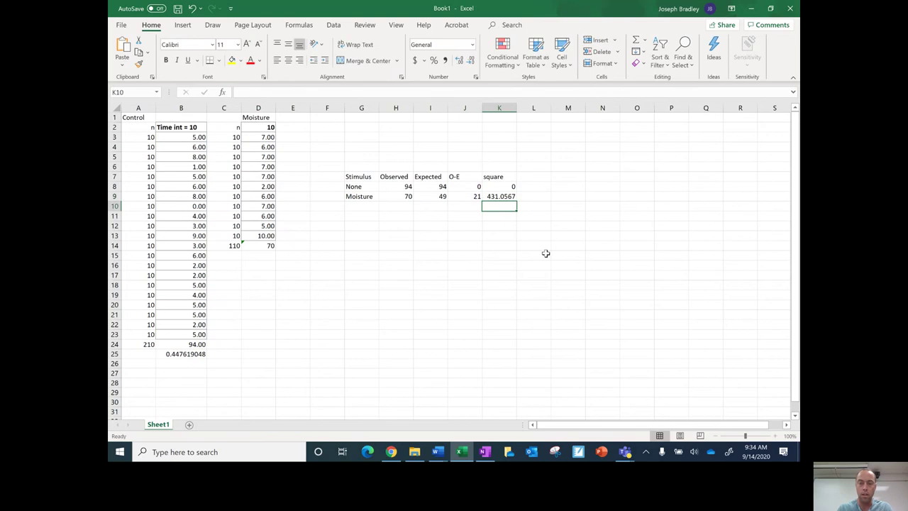
Add the heading square/e in L7 and enter 0 for the None row in L8
{"action": "key", "text": "Right"}
{"action": "key", "text": "Up"}
{"action": "key", "text": "Up"}
{"action": "key", "text": "Up"}
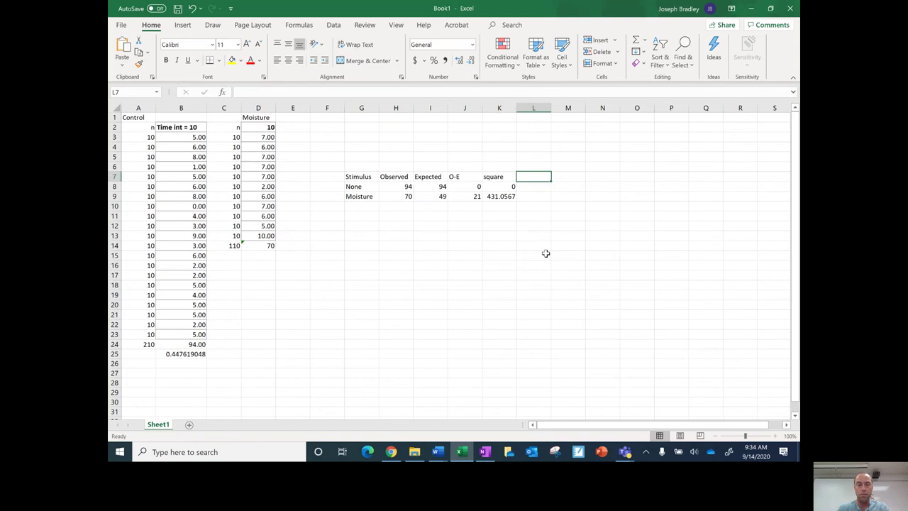
{"action": "type", "text": "s"}
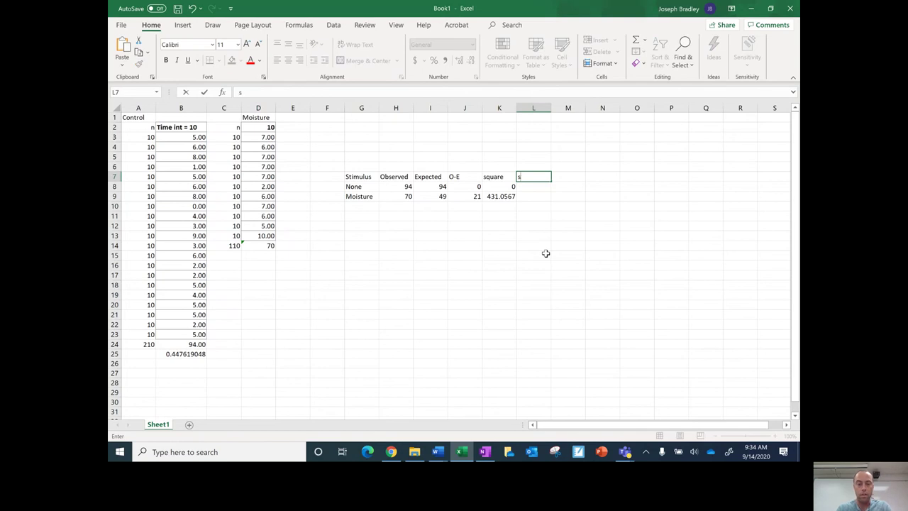
{"action": "type", "text": "quare/e"}
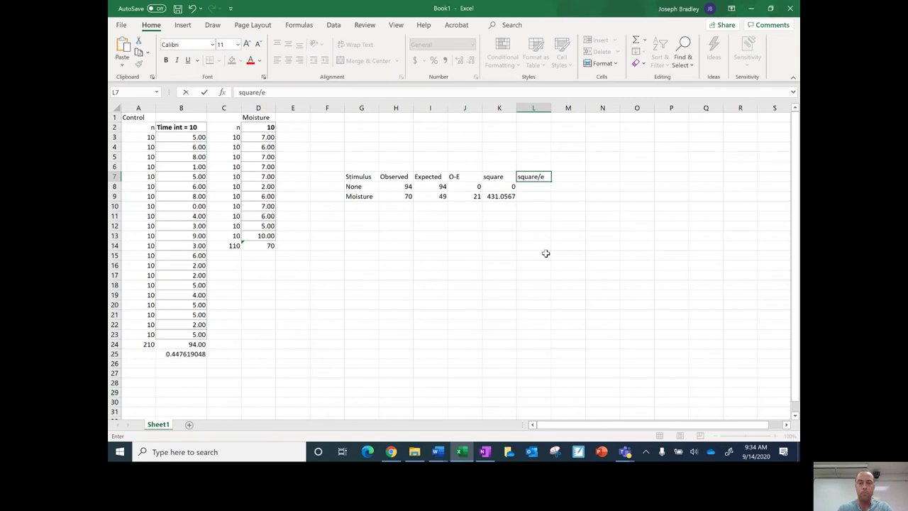
{"action": "key", "text": "Return"}
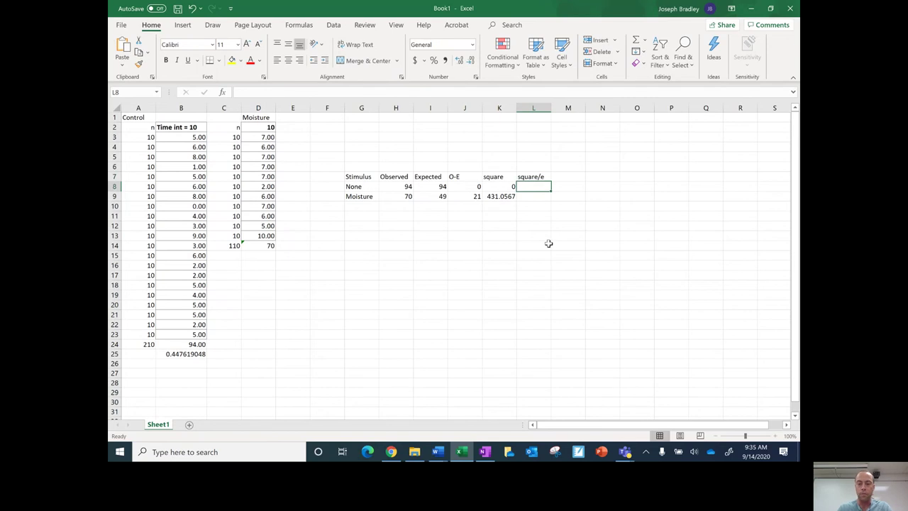
{"action": "type", "text": "0"}
{"action": "key", "text": "Return"}
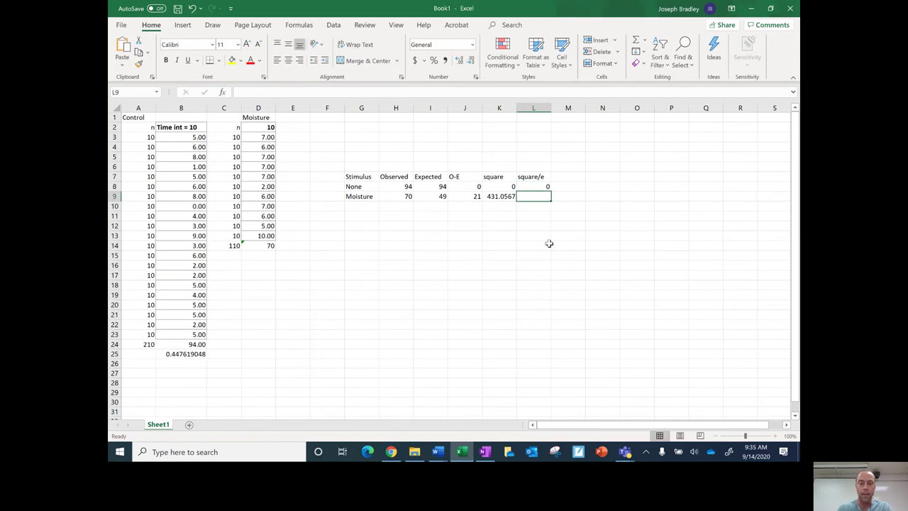
Calculate the Moisture square divided by expected in L9 with the formula =K9/I9
{"action": "type", "text": "="}
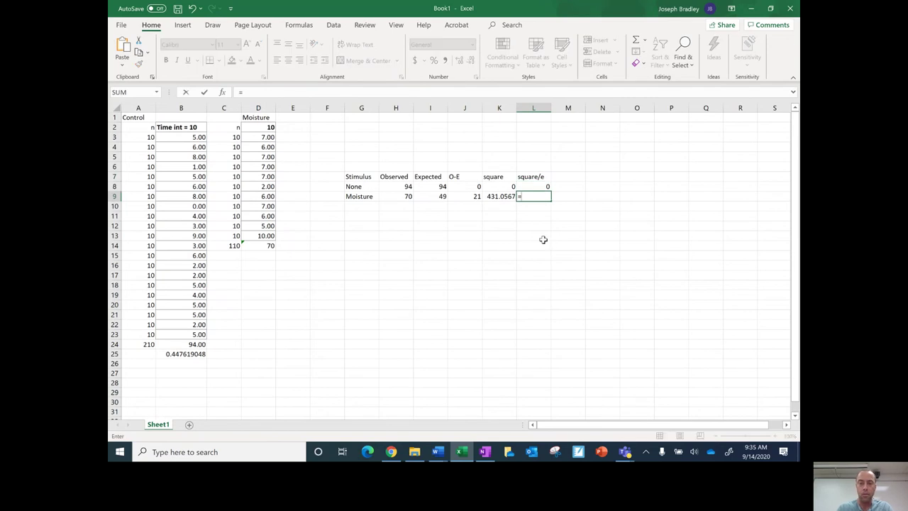
{"action": "left_click", "coordinate": [503, 197]}
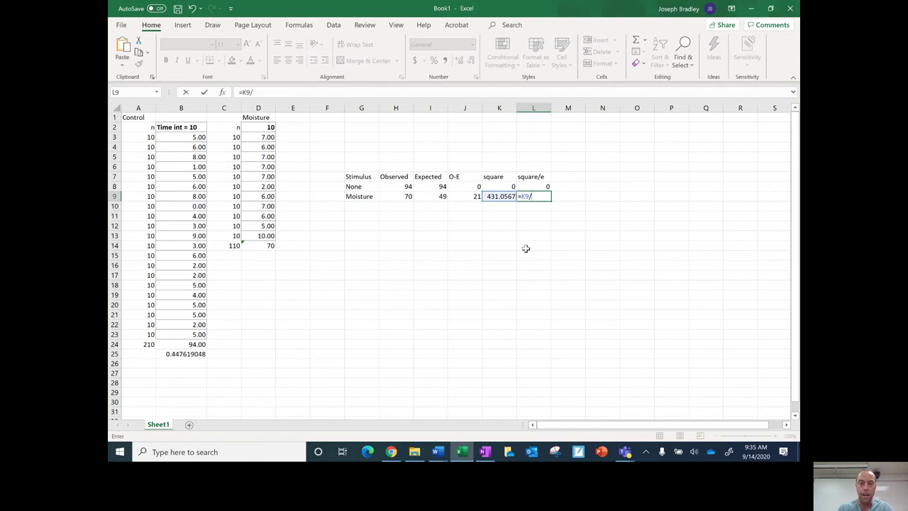
{"action": "left_click", "coordinate": [434, 198]}
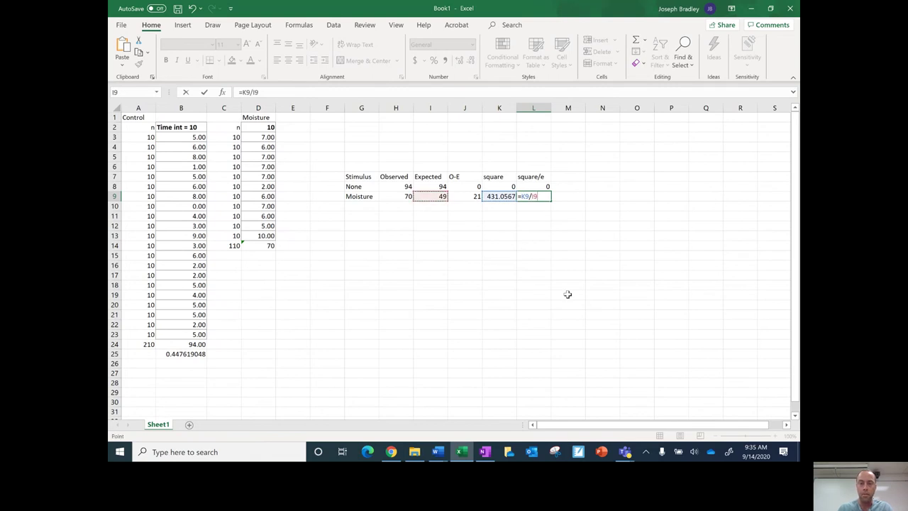
{"action": "key", "text": "Return"}
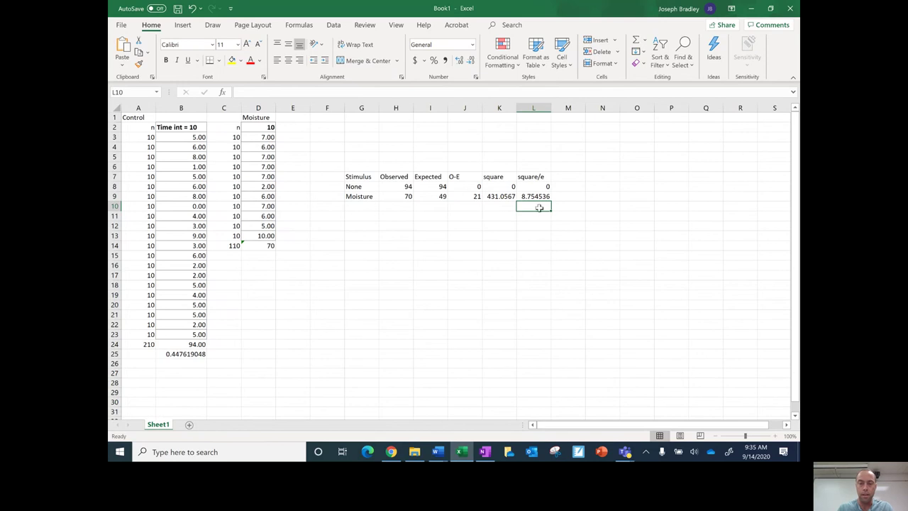
Total the square/e values in L10 with a SUM of L8:L9
{"action": "type", "text": "=sum*"}
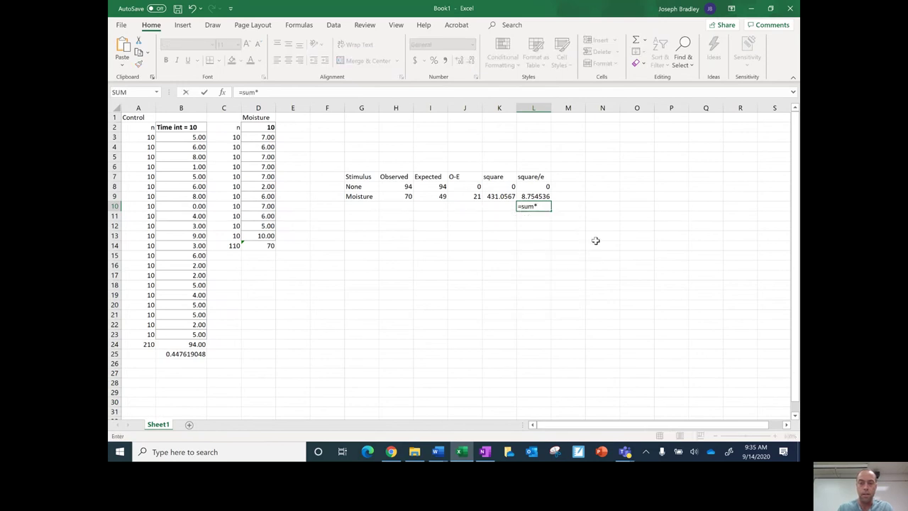
{"action": "key", "text": "BackSpace"}
{"action": "type", "text": "("}
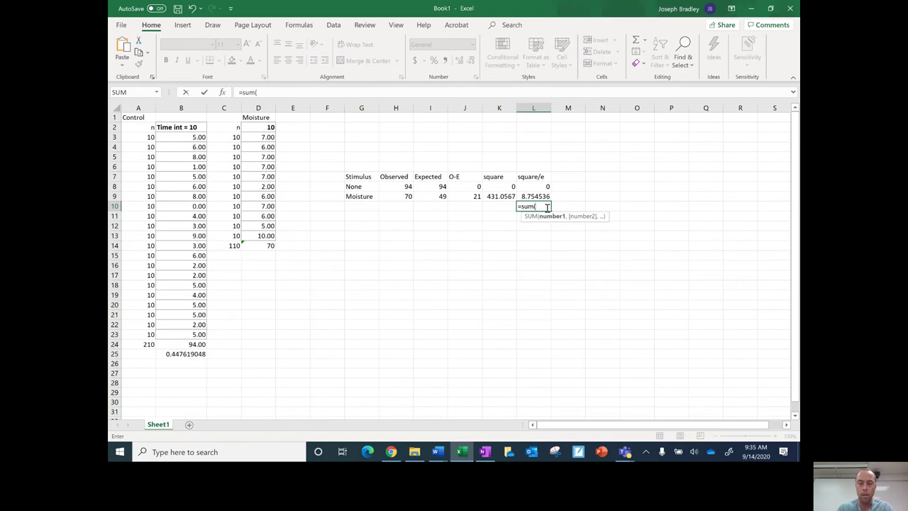
{"action": "left_click_drag", "start_coordinate": [544, 186], "coordinate": [543, 196]}
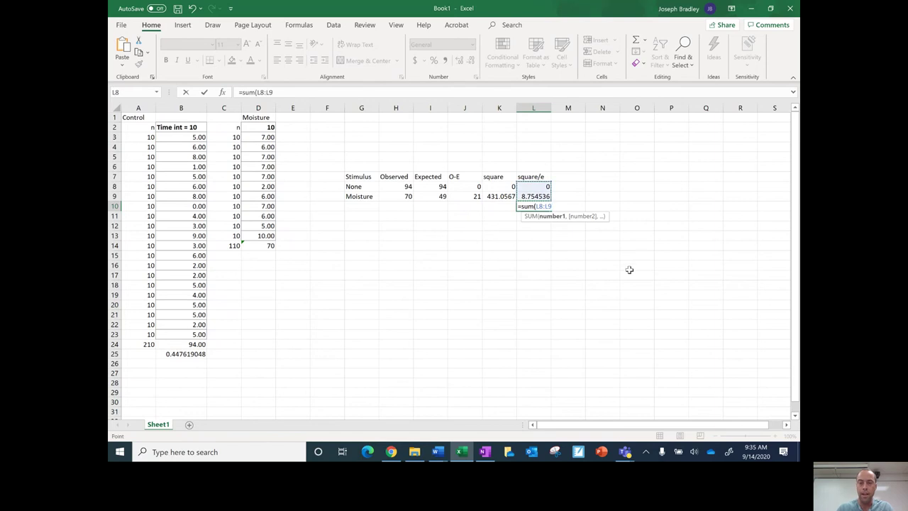
{"action": "key", "text": "Return"}
Label the total as chi-square in K10 and make K10:L10 bold
{"action": "key", "text": "Left"}
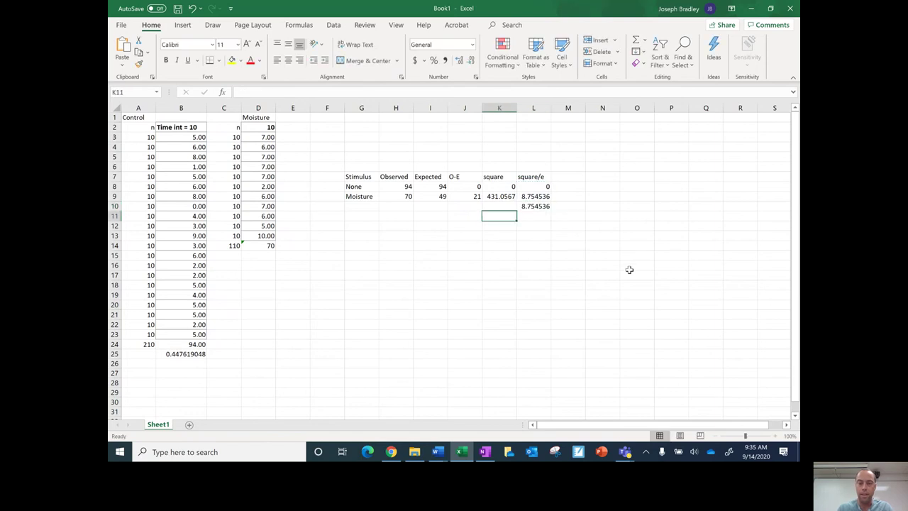
{"action": "key", "text": "Up"}
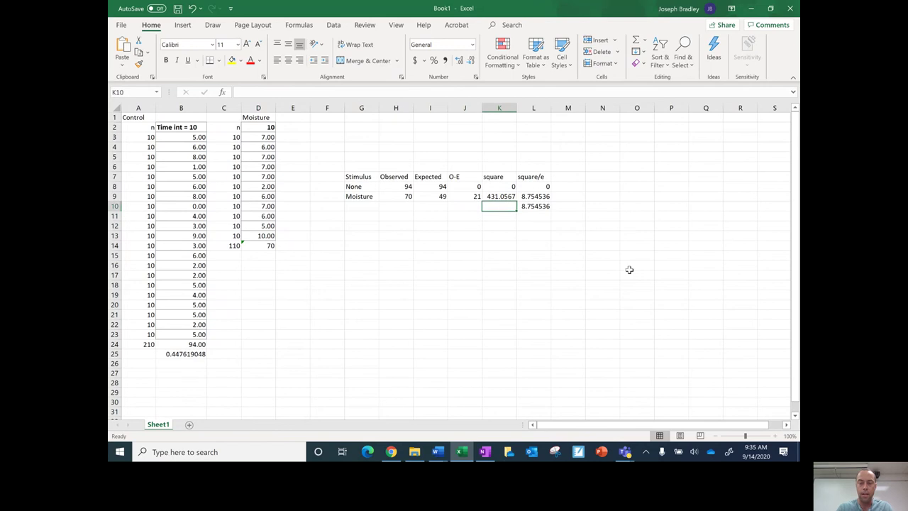
{"action": "type", "text": "chi"}
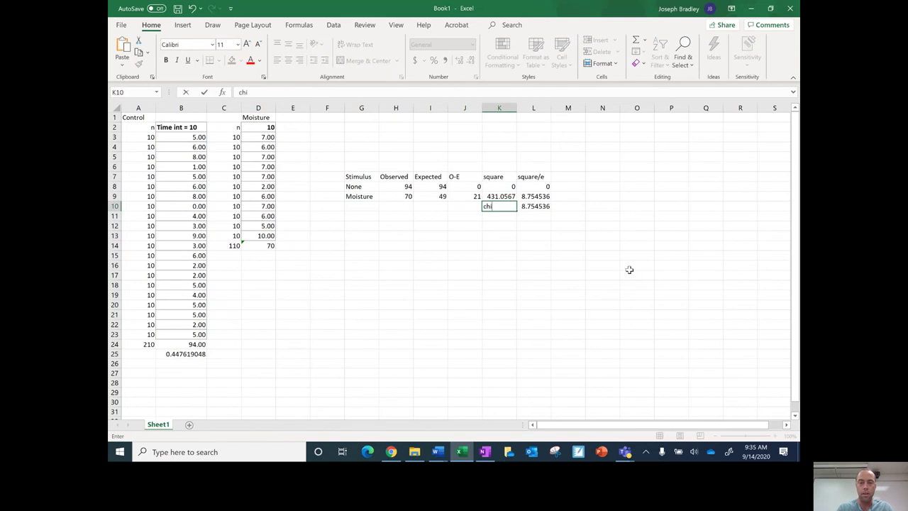
{"action": "type", "text": "-sq"}
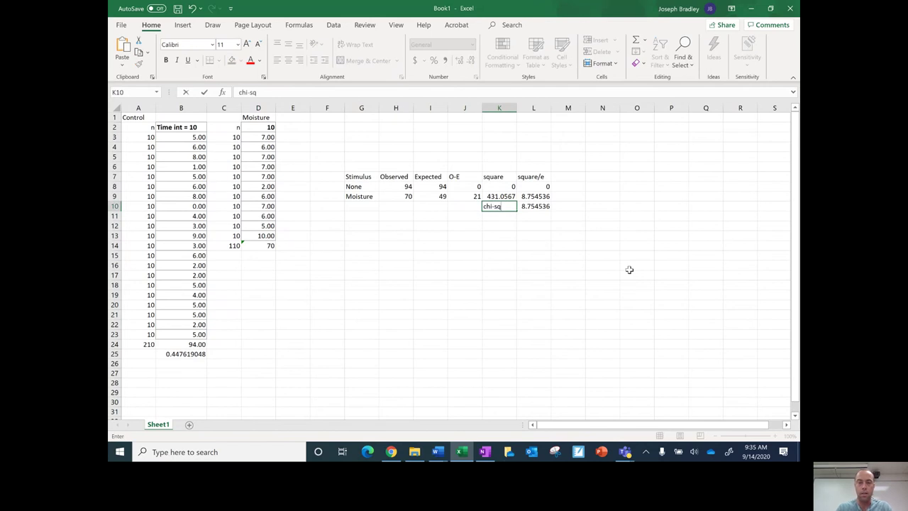
{"action": "type", "text": "uare"}
{"action": "left_click", "coordinate": [628, 266]}
{"action": "left_click_drag", "start_coordinate": [488, 206], "coordinate": [530, 205]}
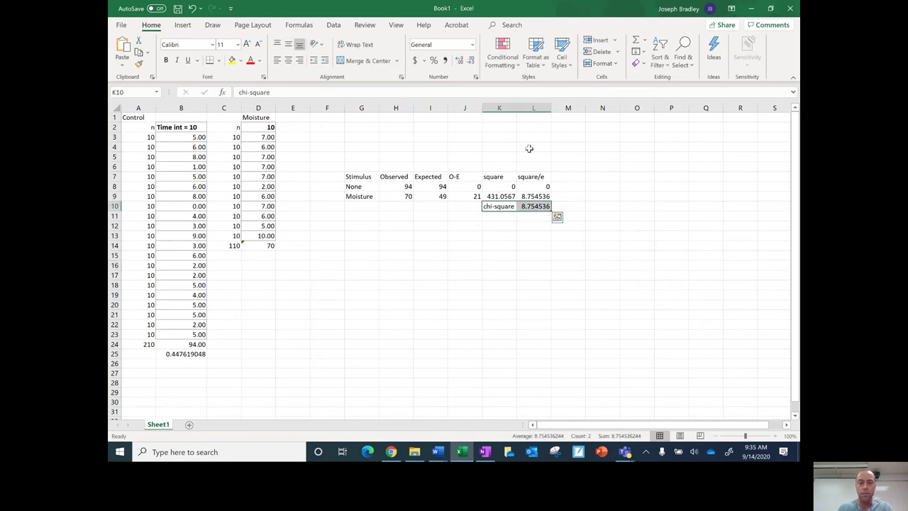
{"action": "left_click", "coordinate": [166, 61]}
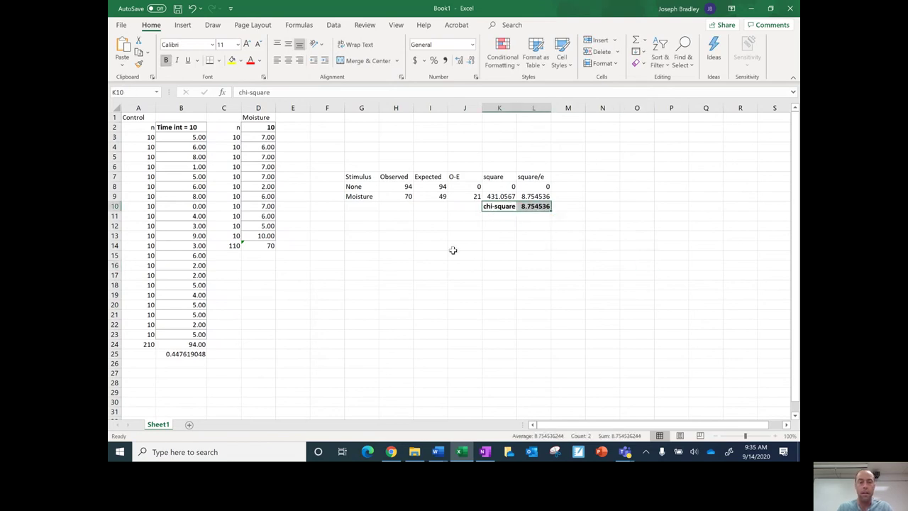
{"action": "left_click", "coordinate": [460, 265]}
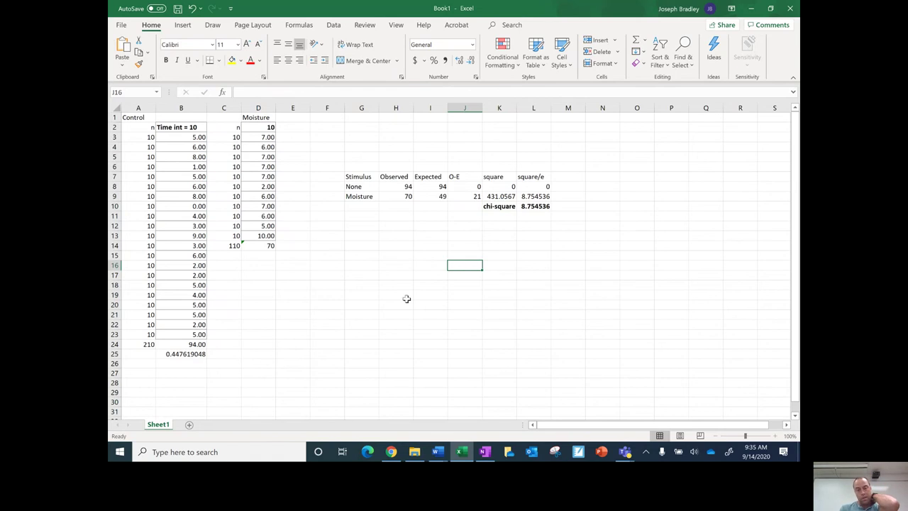
Switch to the Chi-square document in Word and capture its critical values table with the Snipping Tool
{"action": "left_click", "coordinate": [439, 452]}
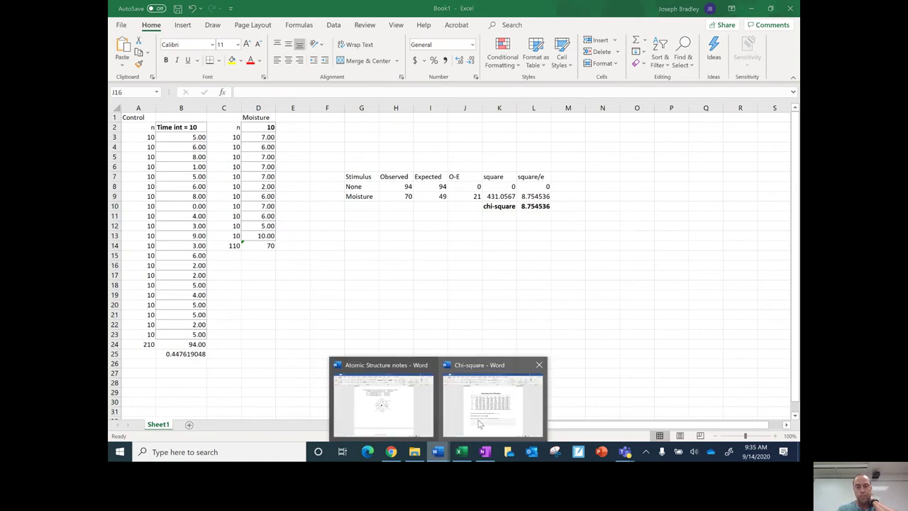
{"action": "left_click", "coordinate": [481, 418]}
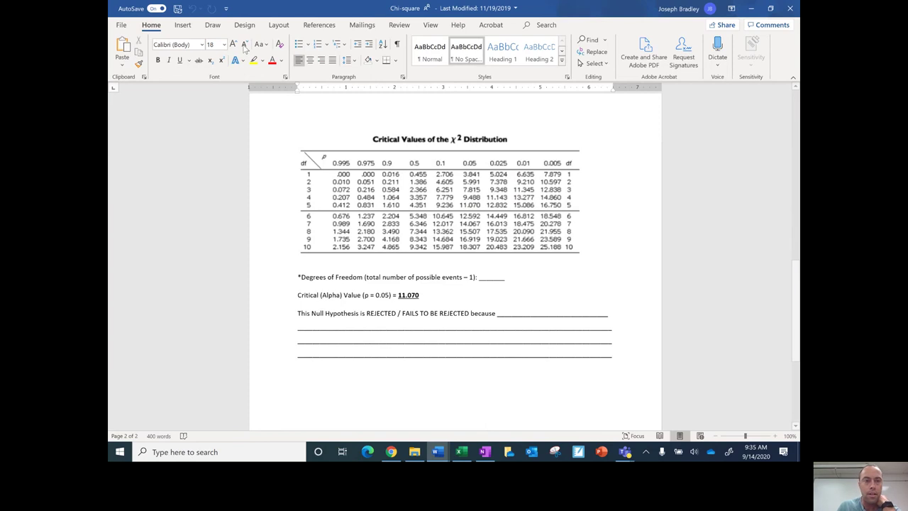
{"action": "left_click", "coordinate": [555, 452]}
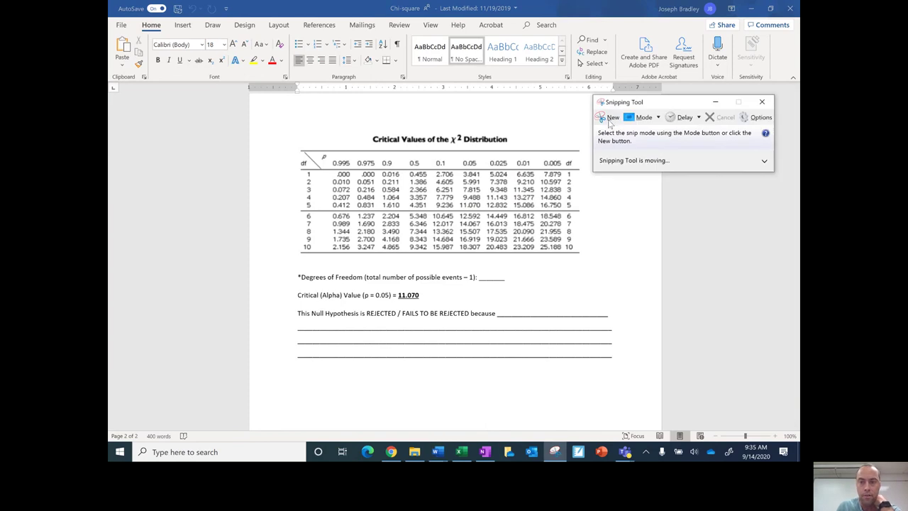
{"action": "left_click", "coordinate": [608, 117]}
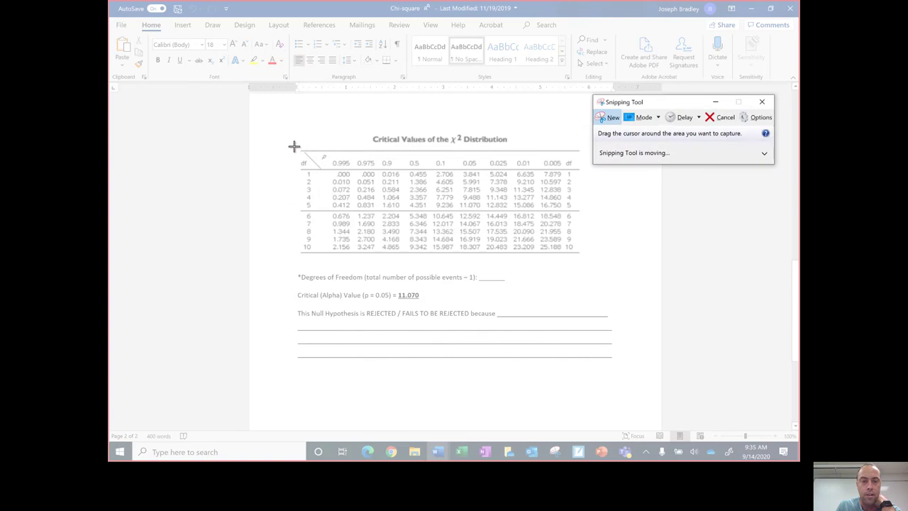
{"action": "left_click_drag", "start_coordinate": [293, 146], "coordinate": [586, 255]}
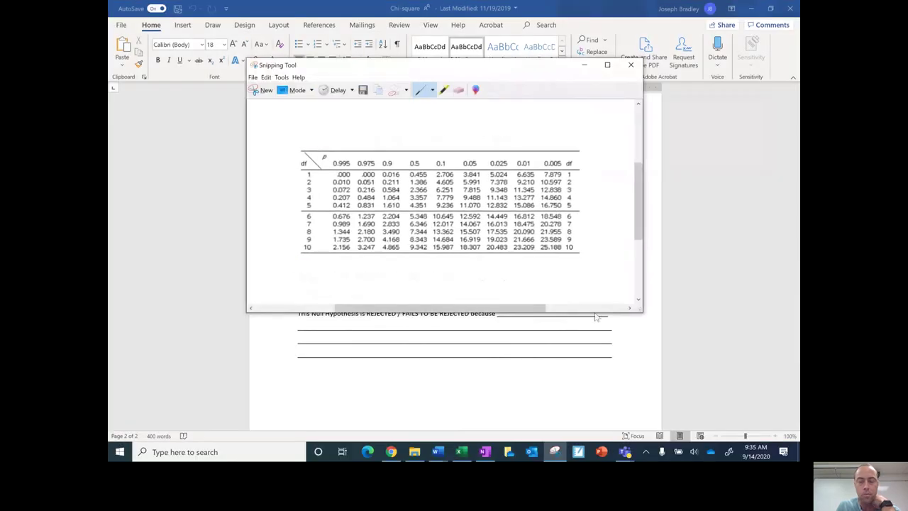
Paste the captured table into the Excel sheet, shrink it and place it directly below the chi-square calculation
{"action": "left_click", "coordinate": [462, 454]}
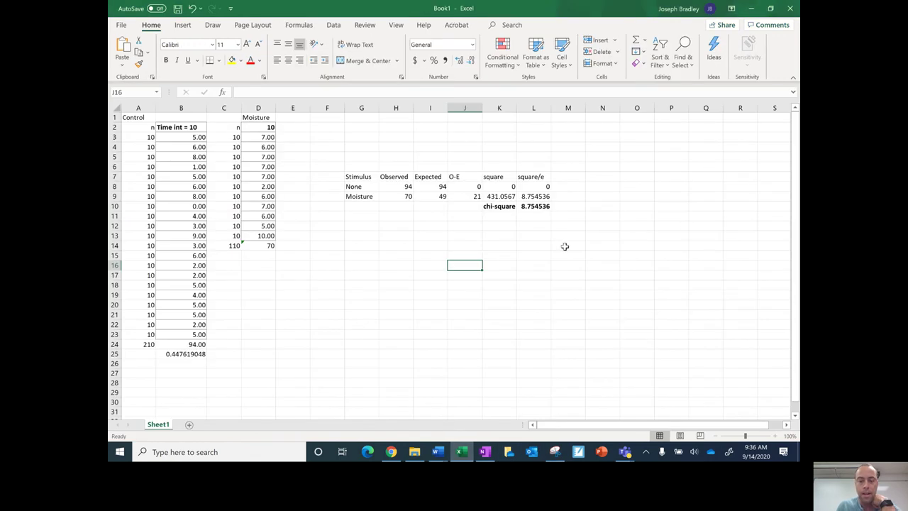
{"action": "key", "text": "ctrl+v"}
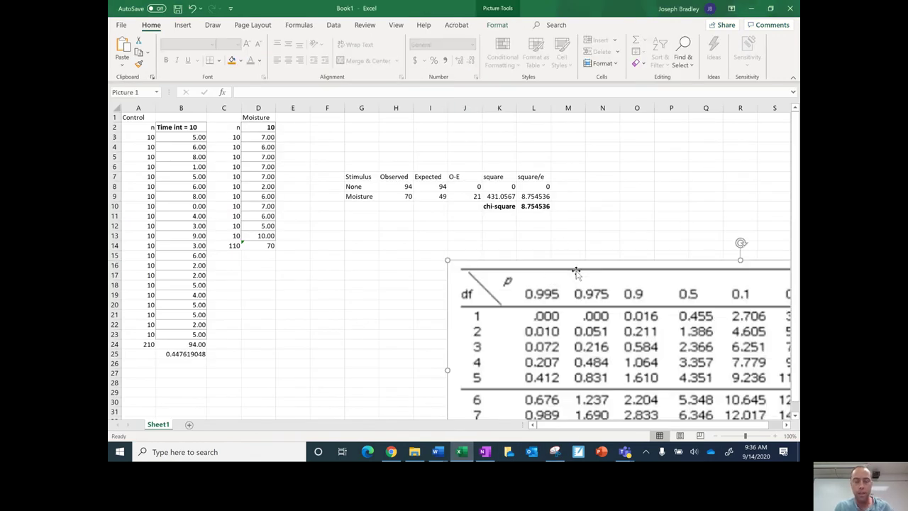
{"action": "left_click_drag", "start_coordinate": [537, 279], "coordinate": [415, 236]}
{"action": "left_click_drag", "start_coordinate": [622, 307], "coordinate": [450, 253]}
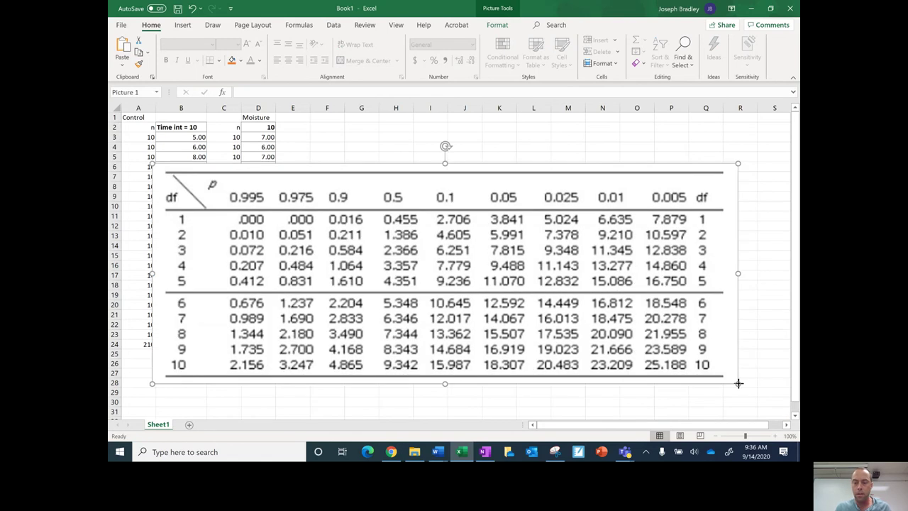
{"action": "left_click_drag", "start_coordinate": [738, 384], "coordinate": [598, 302]}
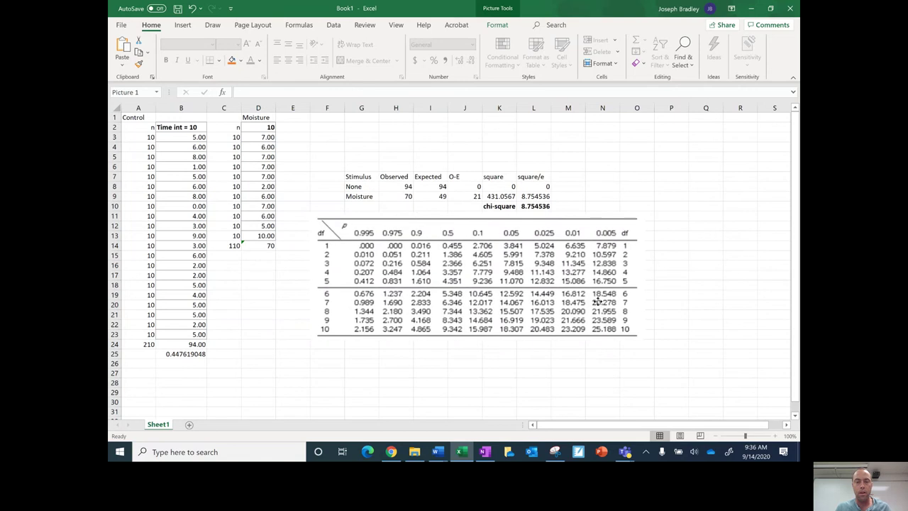
{"action": "left_click", "coordinate": [681, 284]}
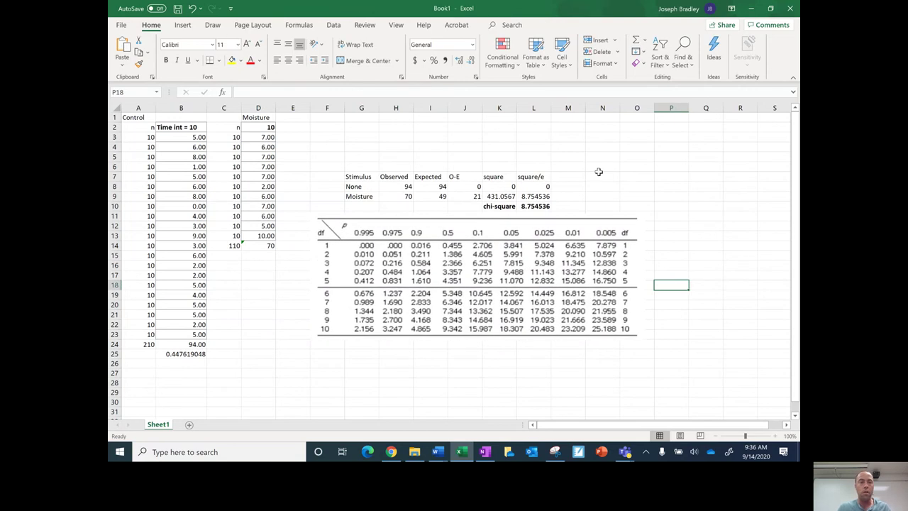
Highlight df 1 and the total chi-square value in yellow, and draw a black downward arrow just after the 0.005 column
{"action": "left_click", "coordinate": [211, 26]}
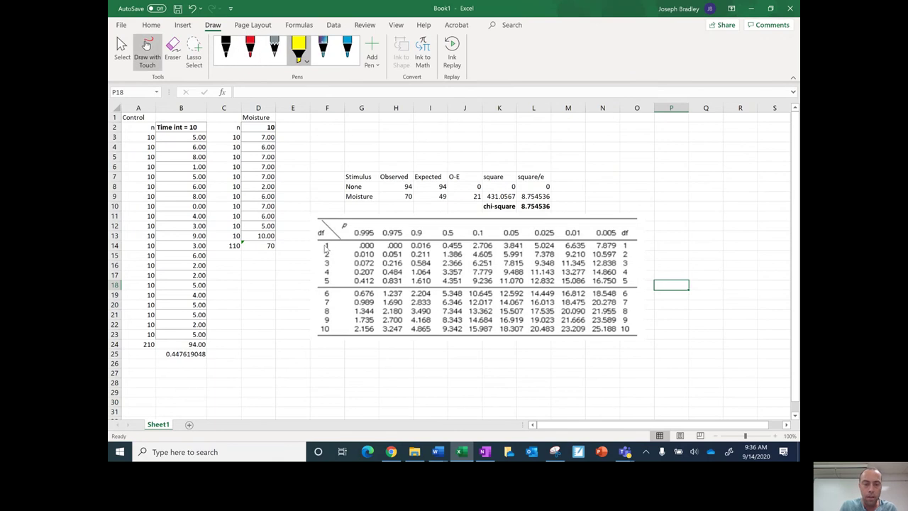
{"action": "left_click_drag", "start_coordinate": [325, 247], "coordinate": [330, 249]}
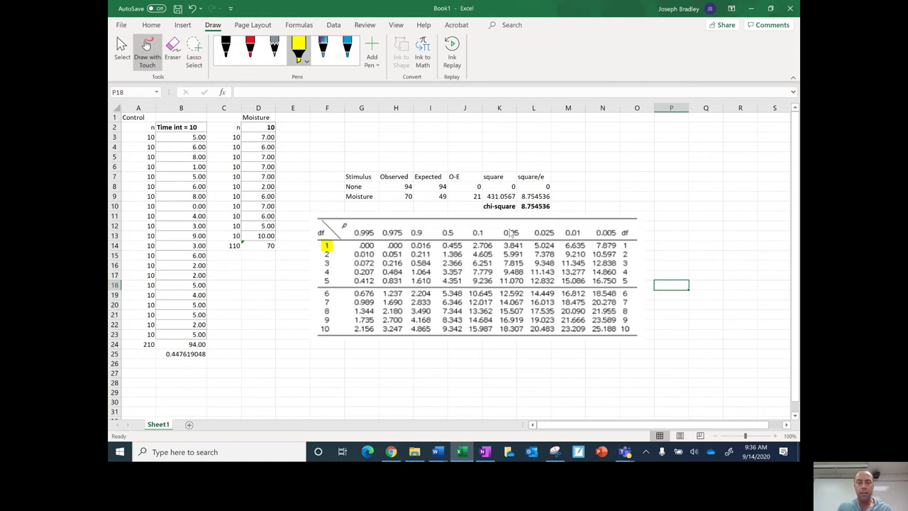
{"action": "left_click_drag", "start_coordinate": [523, 207], "coordinate": [552, 208]}
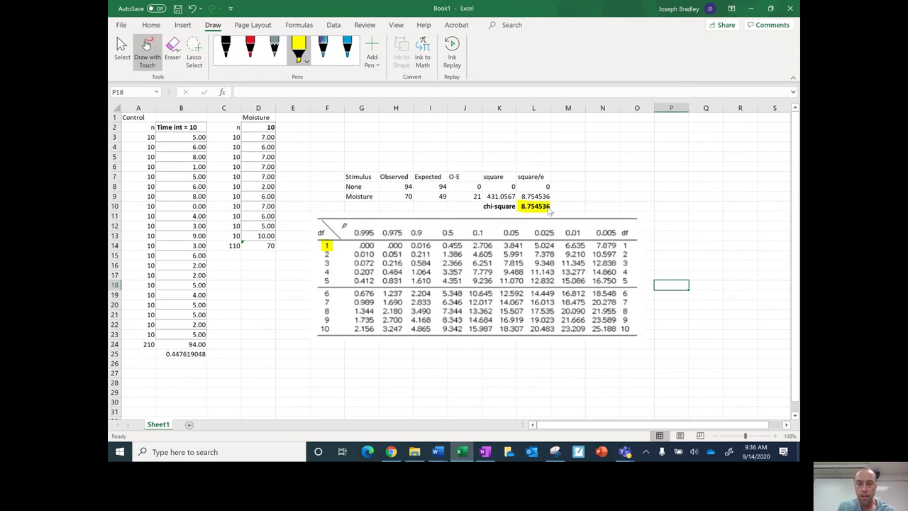
{"action": "left_click", "coordinate": [227, 50]}
{"action": "left_click_drag", "start_coordinate": [620, 210], "coordinate": [625, 229]}
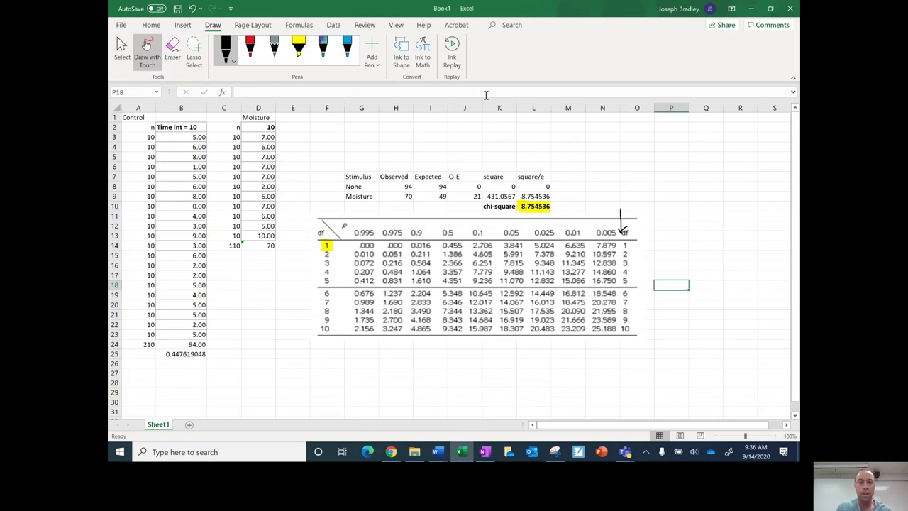
Insert a text box just below the critical values table and begin its text with "My chi square for the pillbugs"
{"action": "left_click", "coordinate": [183, 27]}
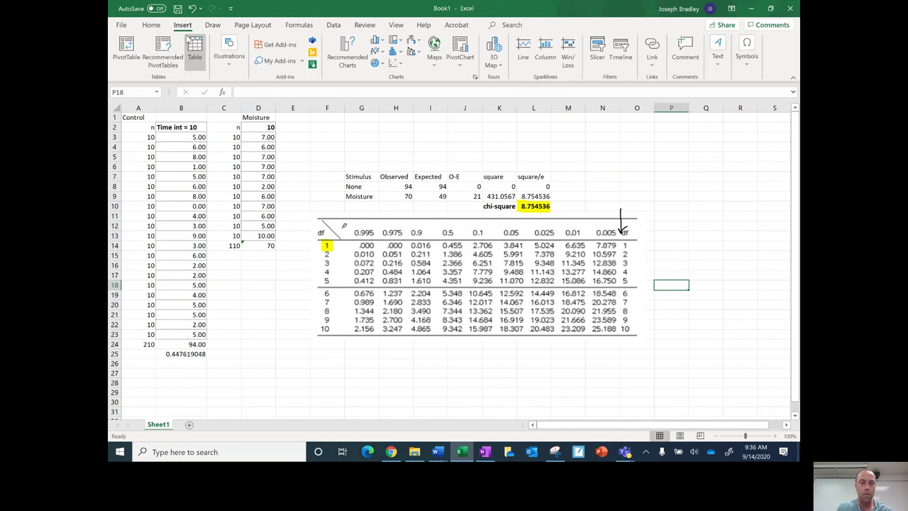
{"action": "left_click", "coordinate": [718, 51]}
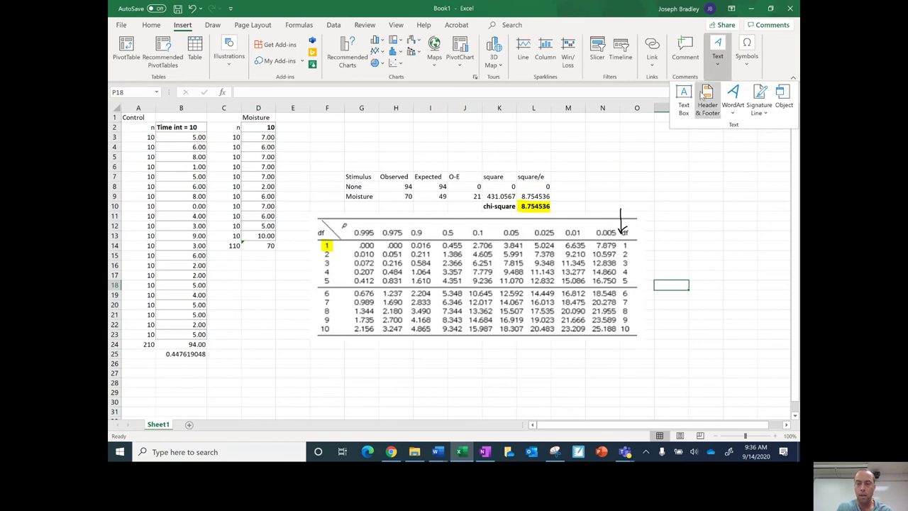
{"action": "left_click", "coordinate": [683, 98]}
{"action": "left_click", "coordinate": [337, 353]}
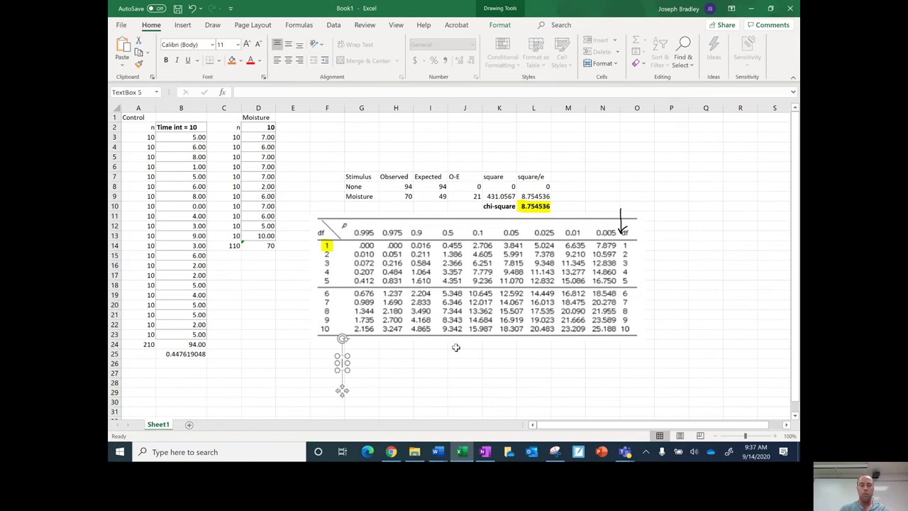
{"action": "type", "text": "M"}
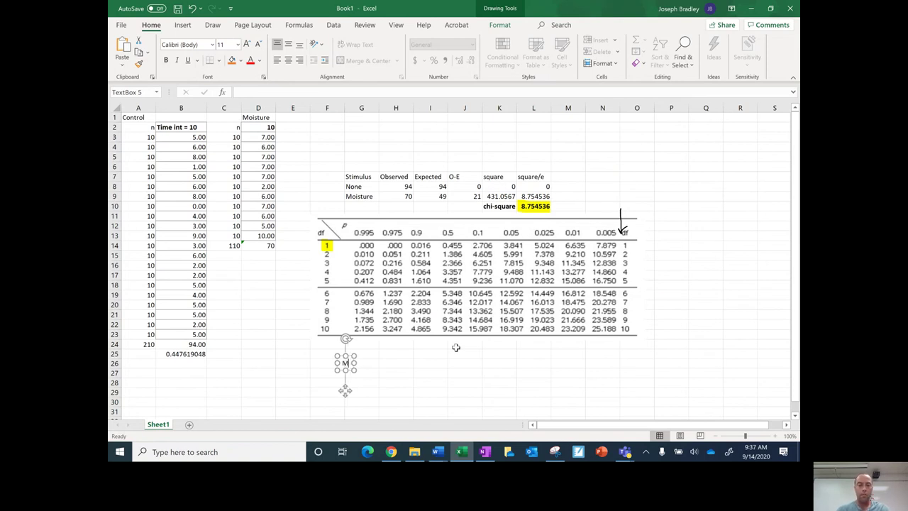
{"action": "type", "text": "y chi s"}
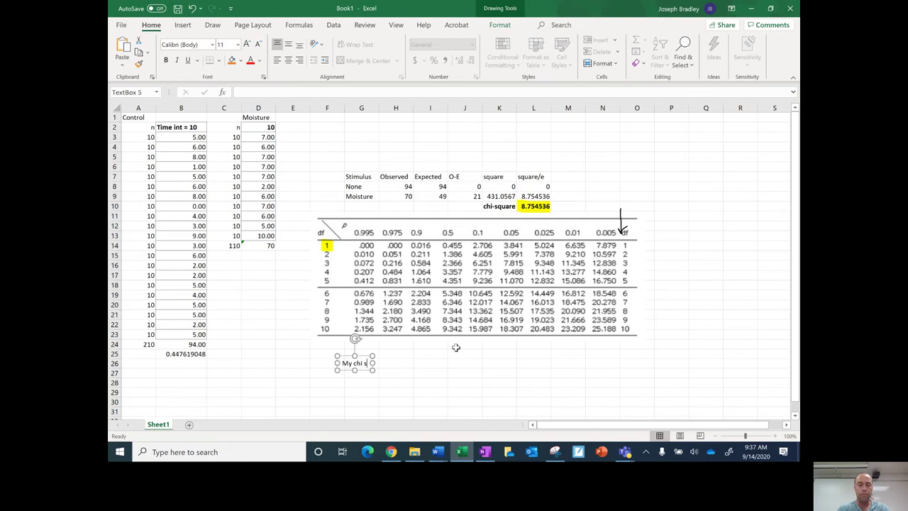
{"action": "type", "text": "quare for the"}
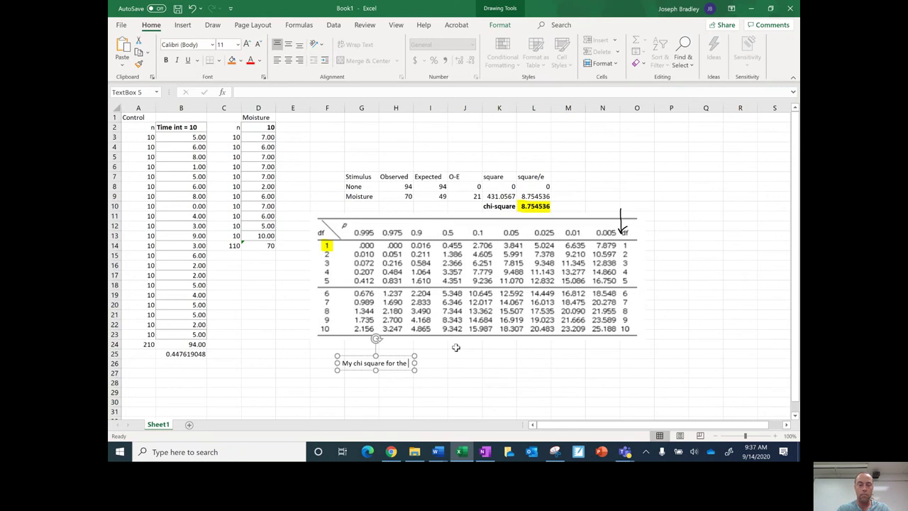
{"action": "type", "text": " pillbugs"}
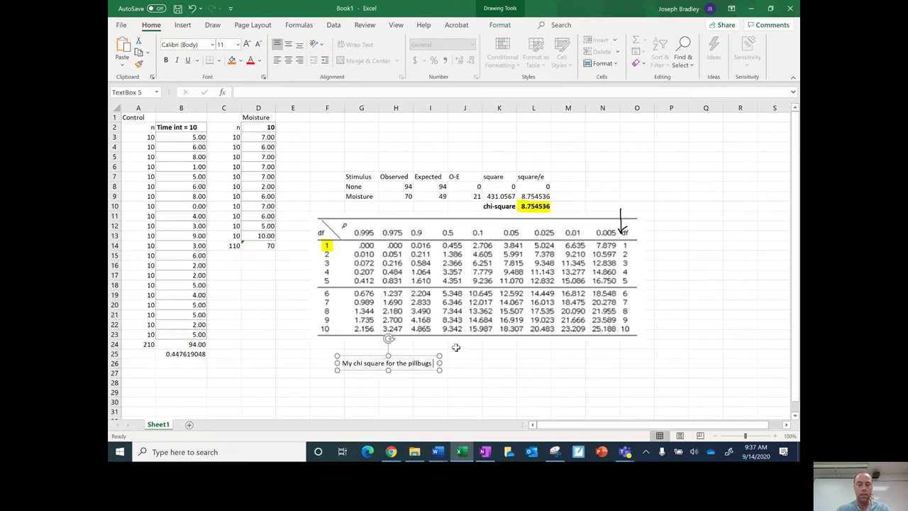
Continue the text box sentence with "given the moisture stimulus on side A,"
{"action": "type", "text": " given the m"}
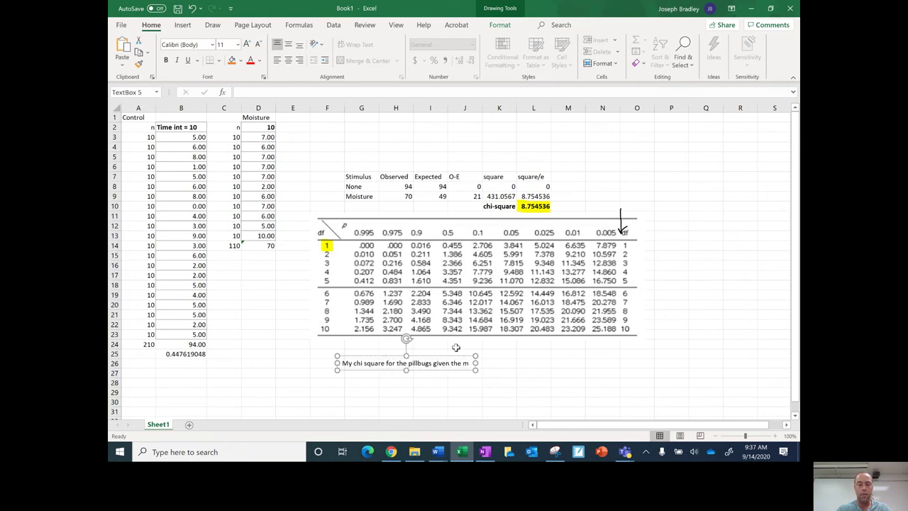
{"action": "type", "text": "oistreu"}
{"action": "key", "text": "BackSpace"}
{"action": "key", "text": "BackSpace"}
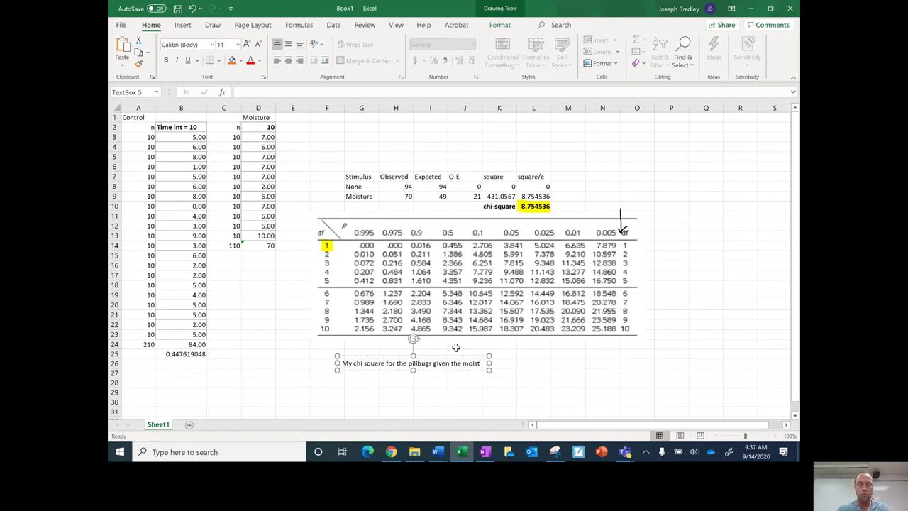
{"action": "type", "text": "ure stim"}
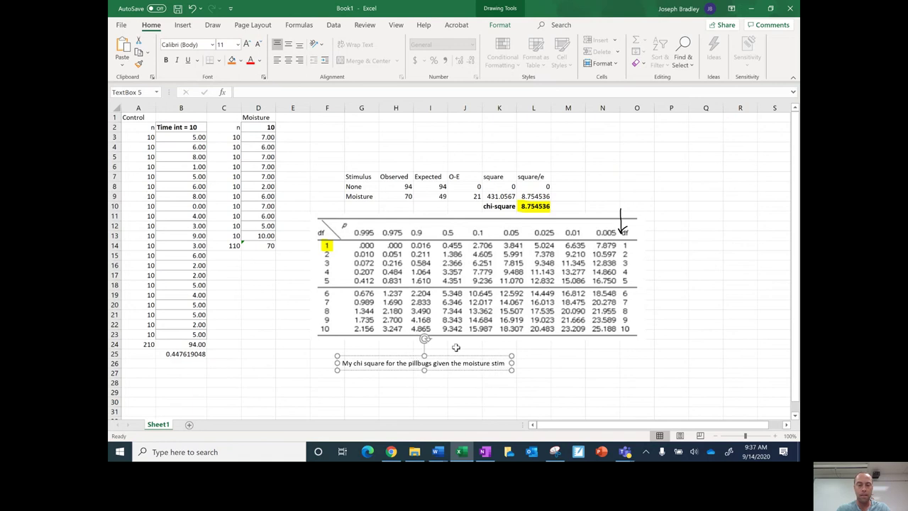
{"action": "type", "text": "ulus on si"}
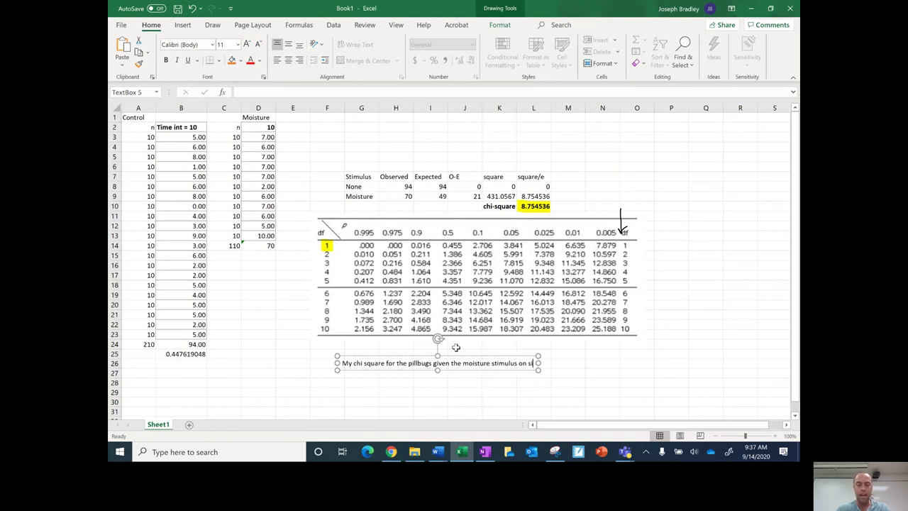
{"action": "type", "text": "de A,"}
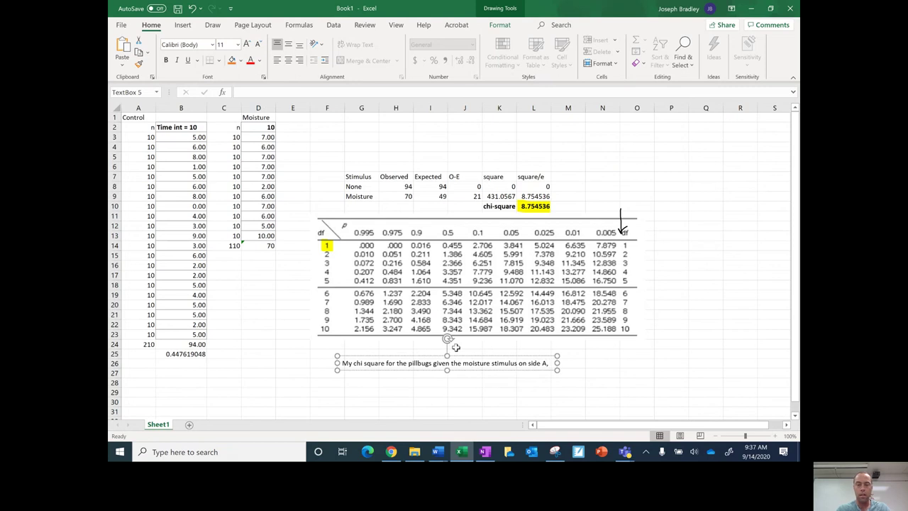
Finish the text box sentence with "showed a strong preference for this stimulus." and start a new line
{"action": "type", "text": " showed a"}
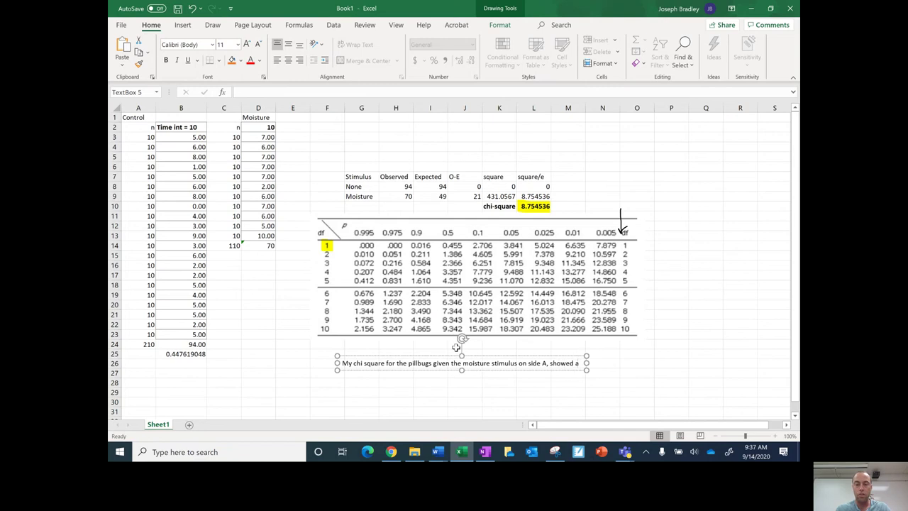
{"action": "type", "text": " strong a"}
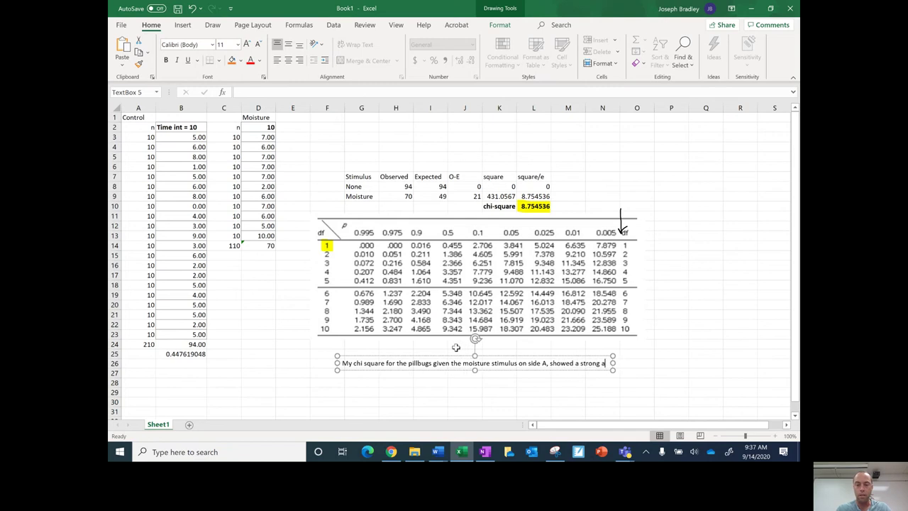
{"action": "key", "text": "BackSpace"}
{"action": "type", "text": "preference"}
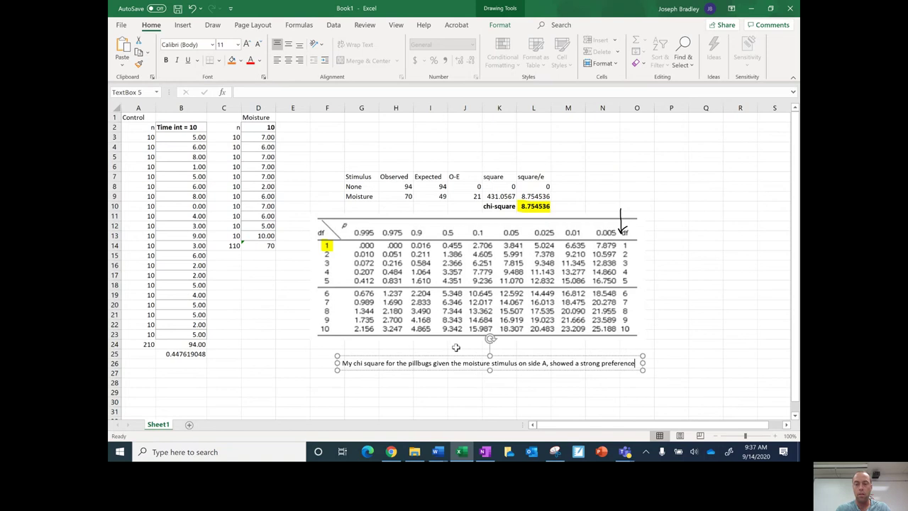
{"action": "type", "text": " for this s"}
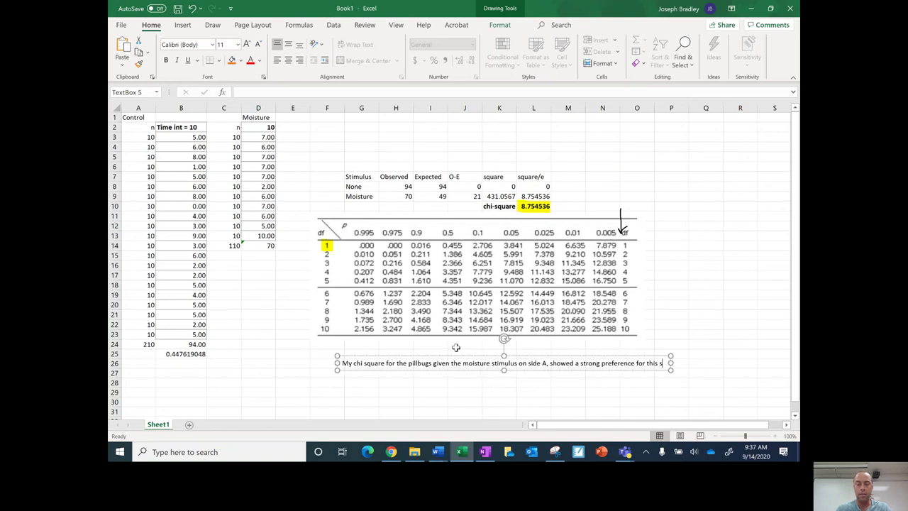
{"action": "type", "text": "timulus."}
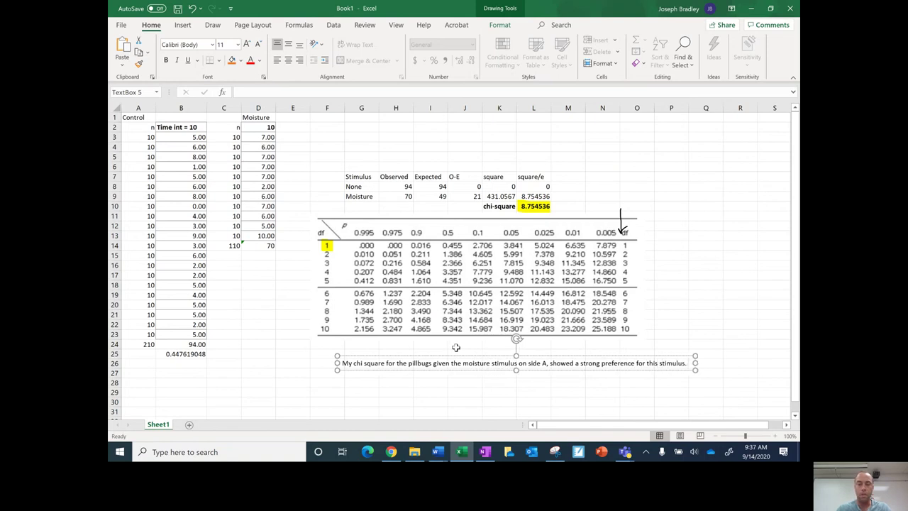
{"action": "key", "text": "Return"}
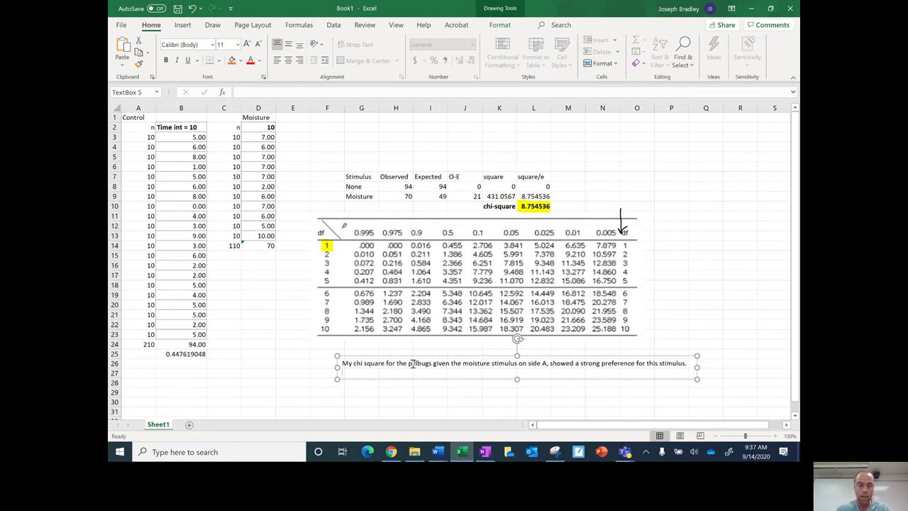
Replace the opening words "My chi square for the" in the text box with "The"
{"action": "left_click_drag", "start_coordinate": [409, 364], "coordinate": [340, 362]}
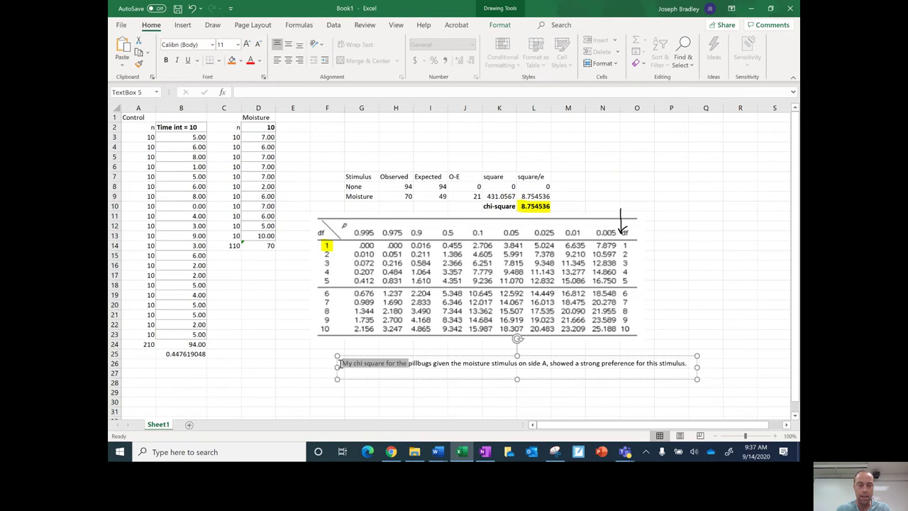
{"action": "key", "text": "BackSpace"}
{"action": "type", "text": "The "}
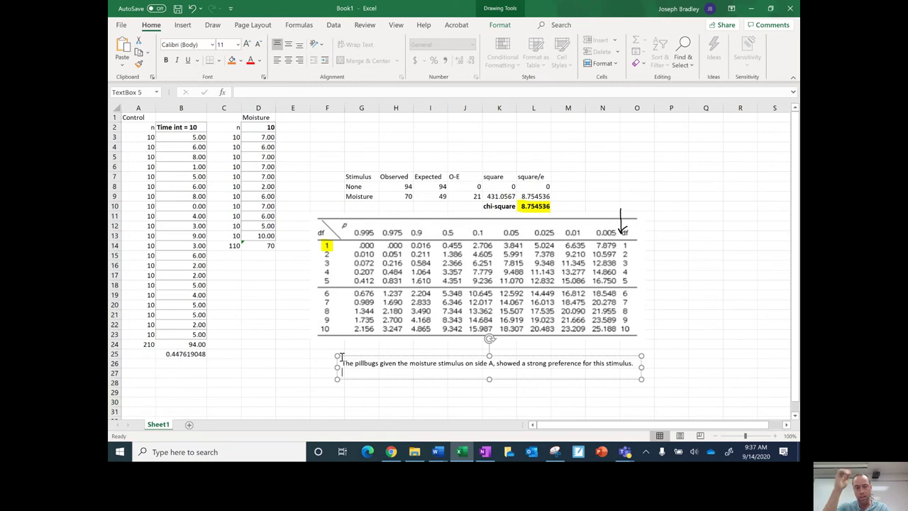
On the text box's second line, write "My chi-square data of 8.75 is greater than the critical value at p=0.005."
{"action": "type", "text": "My ch"}
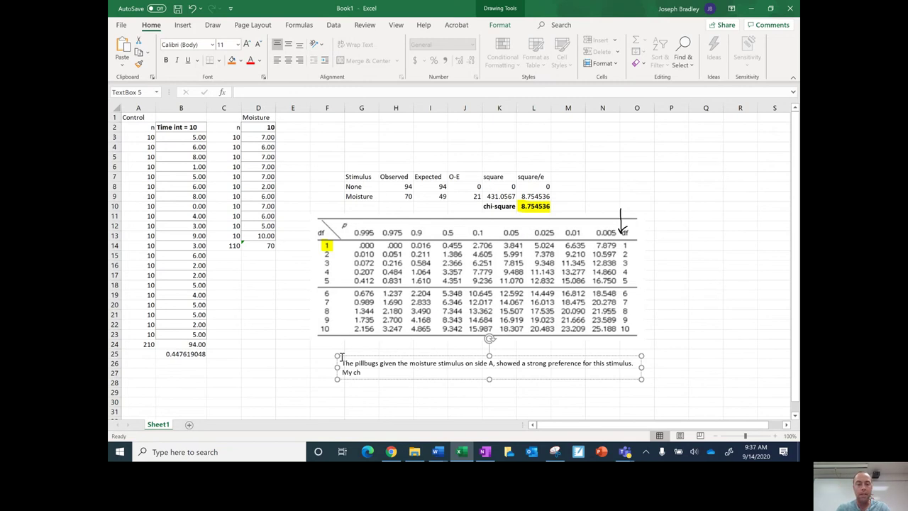
{"action": "type", "text": "i-c"}
{"action": "type", "text": "quare data "}
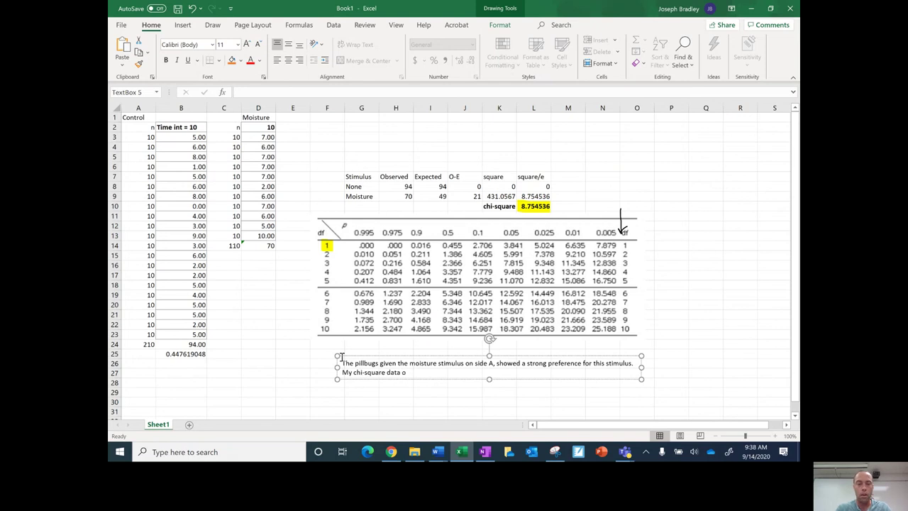
{"action": "type", "text": "on"}
{"action": "key", "text": "BackSpace"}
{"action": "type", "text": "f 8."}
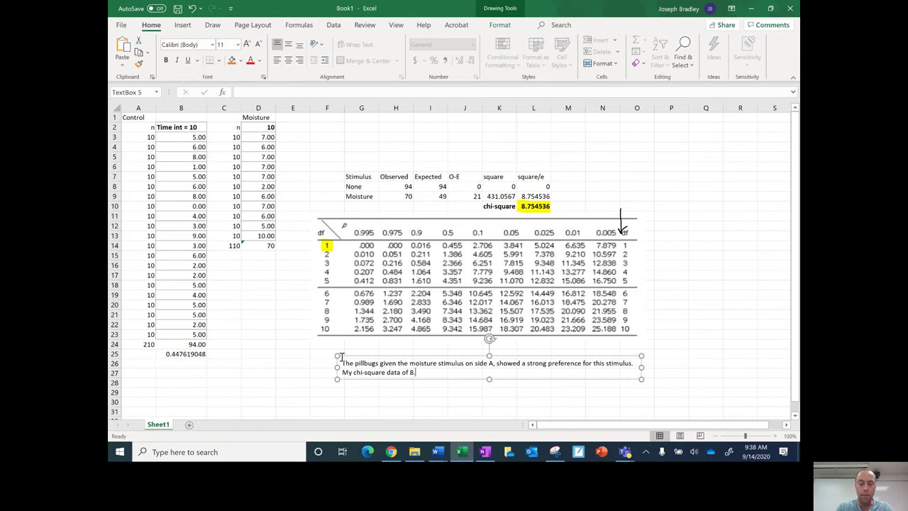
{"action": "type", "text": "75"}
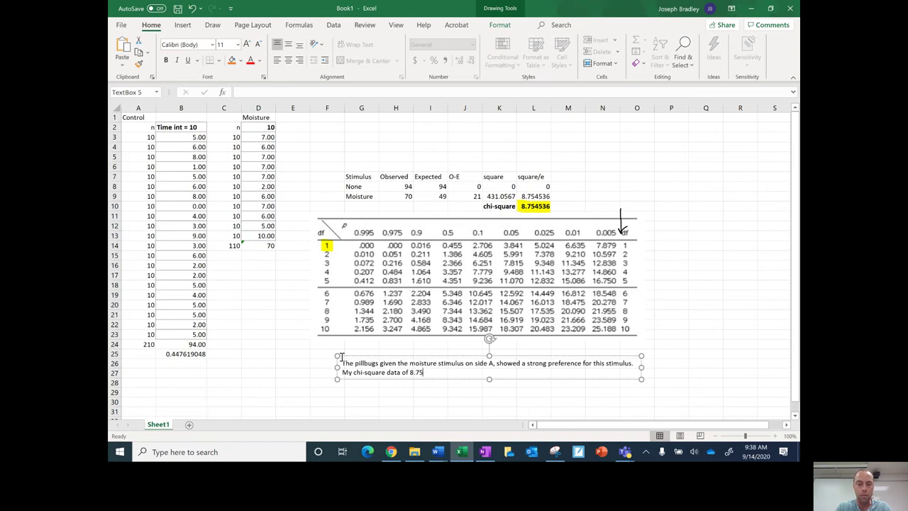
{"action": "type", "text": " is"}
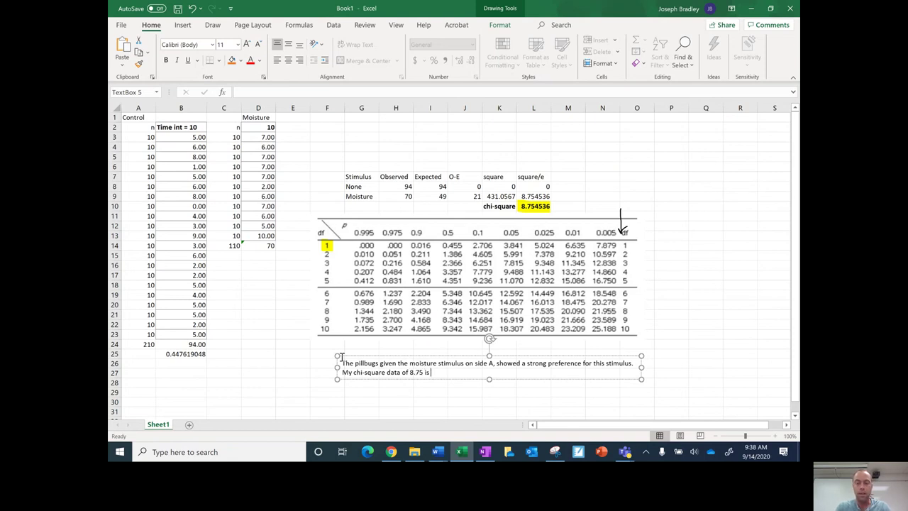
{"action": "type", "text": " greater than the crit"}
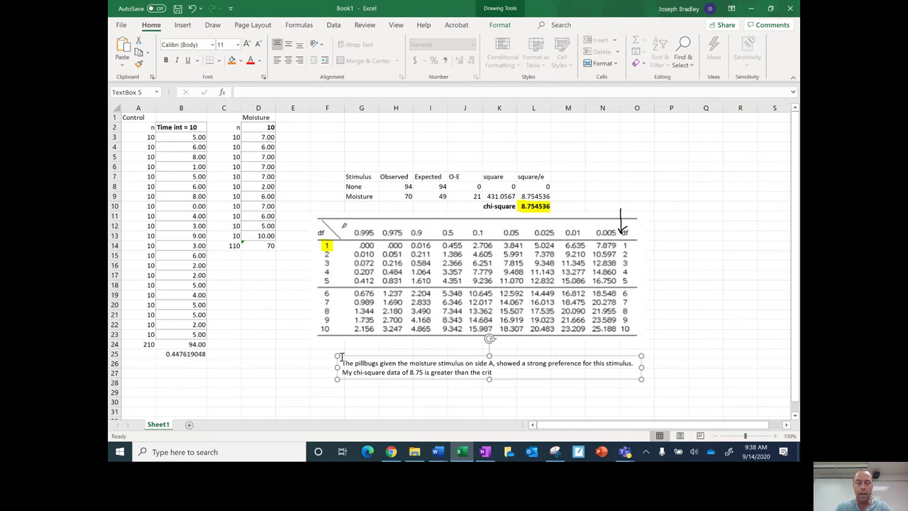
{"action": "type", "text": "ical value at p"}
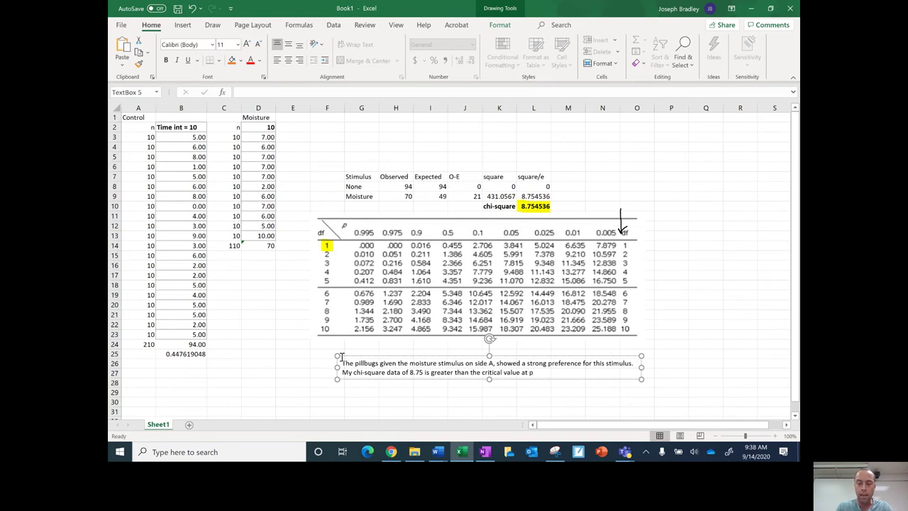
{"action": "type", "text": "=0.005"}
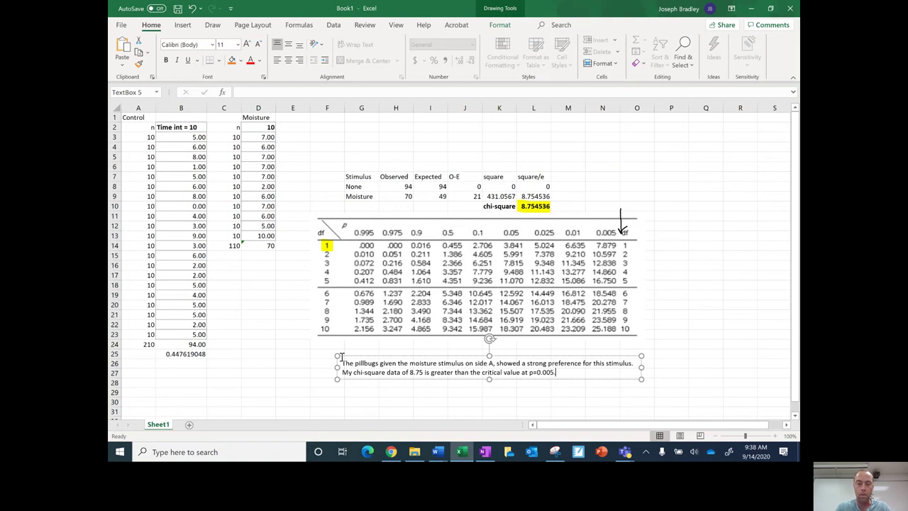
Continue the text box's second line with "So, we would state there is a less than a 0.5% chance that the"
{"action": "type", "text": ".  So, "}
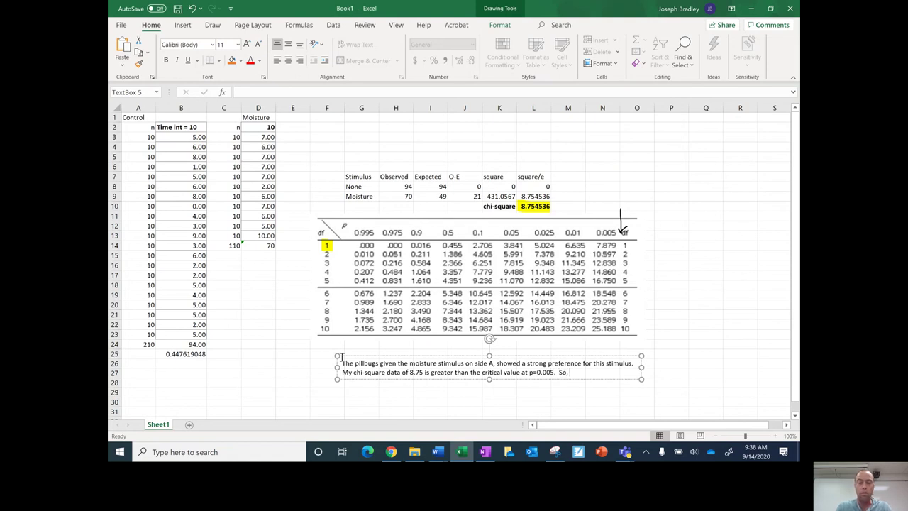
{"action": "type", "text": "we would state"}
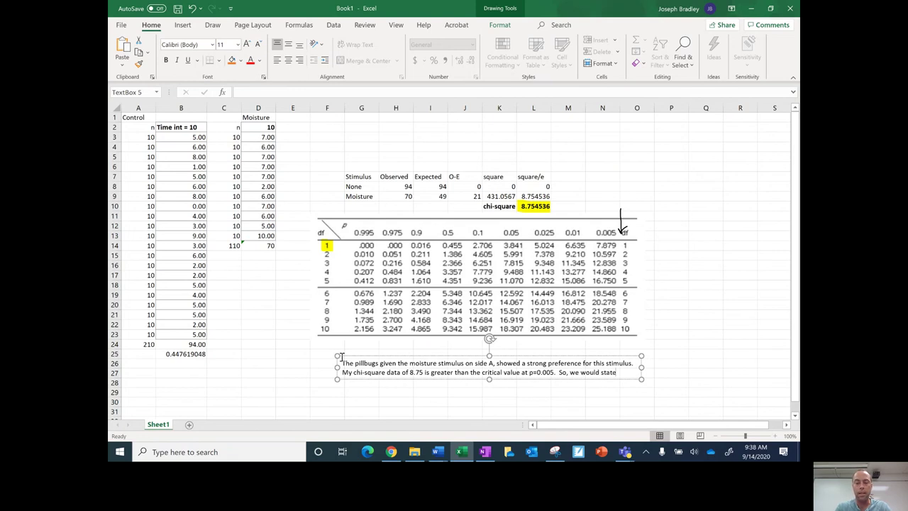
{"action": "type", "text": " there is a"}
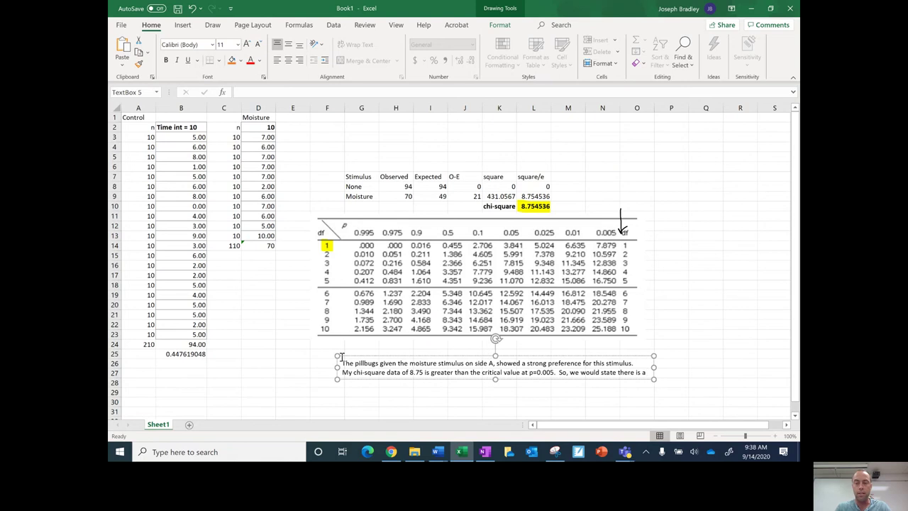
{"action": "type", "text": " less than a"}
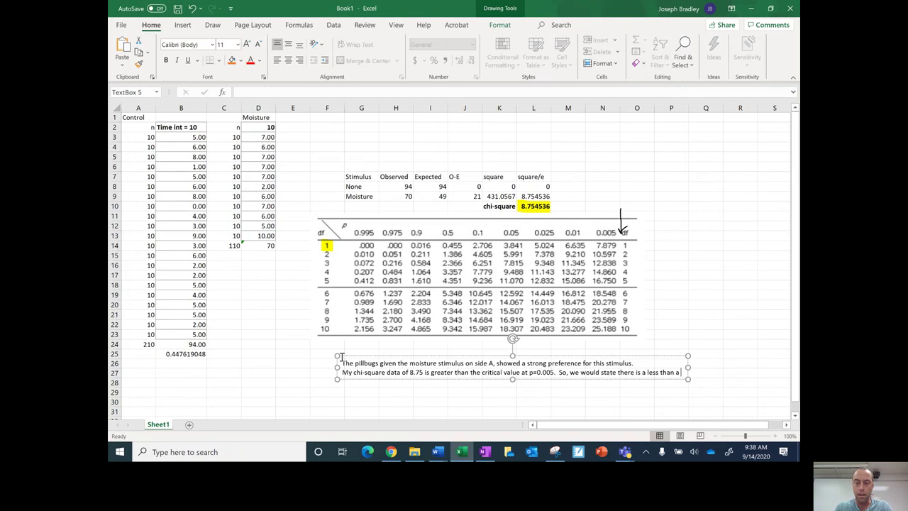
{"action": "type", "text": "0"}
{"action": "key", "text": "BackSpace"}
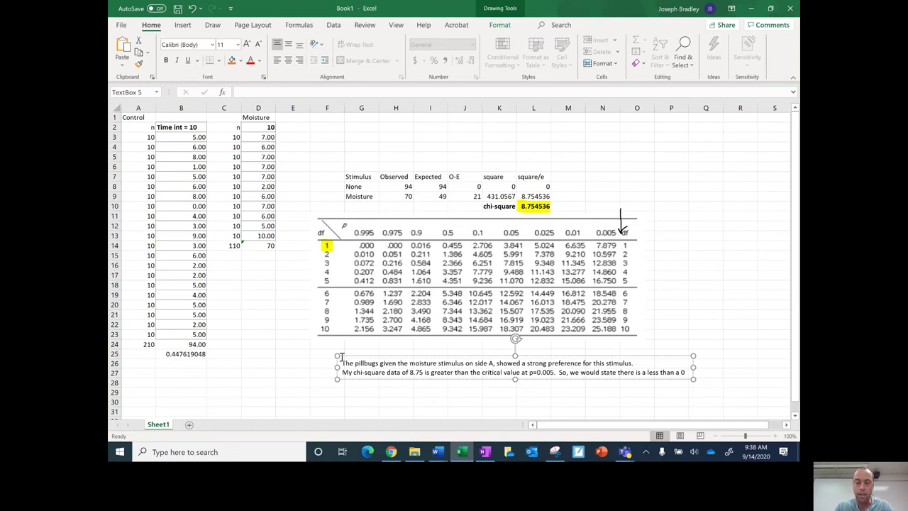
{"action": "type", "text": ".5% ch"}
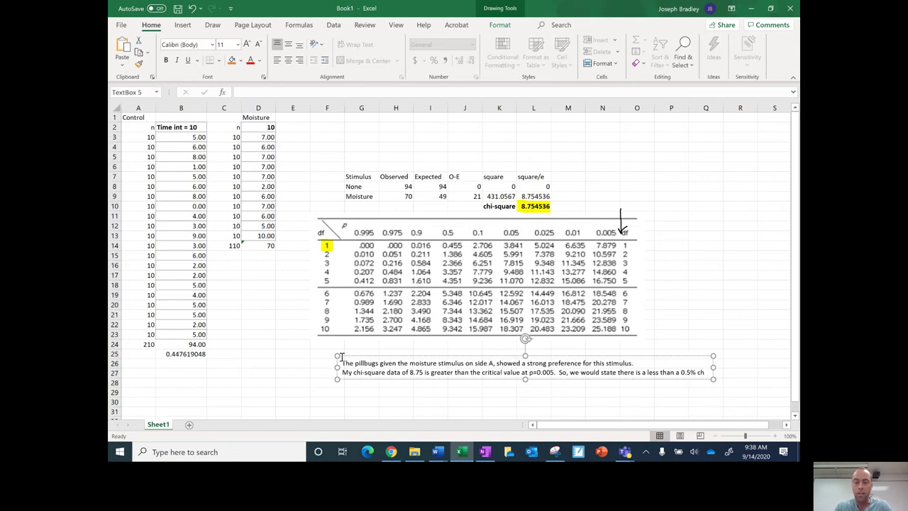
{"action": "type", "text": "ance that the"}
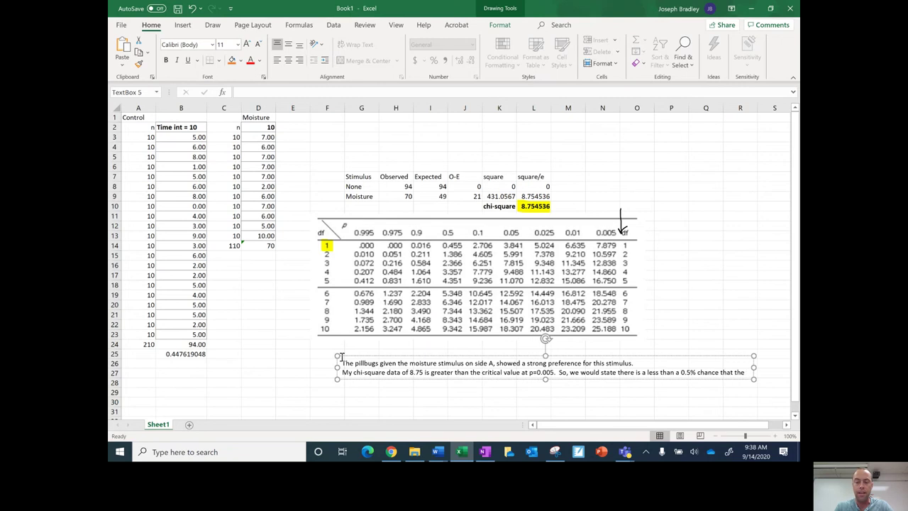
{"action": "type", "text": " data"}
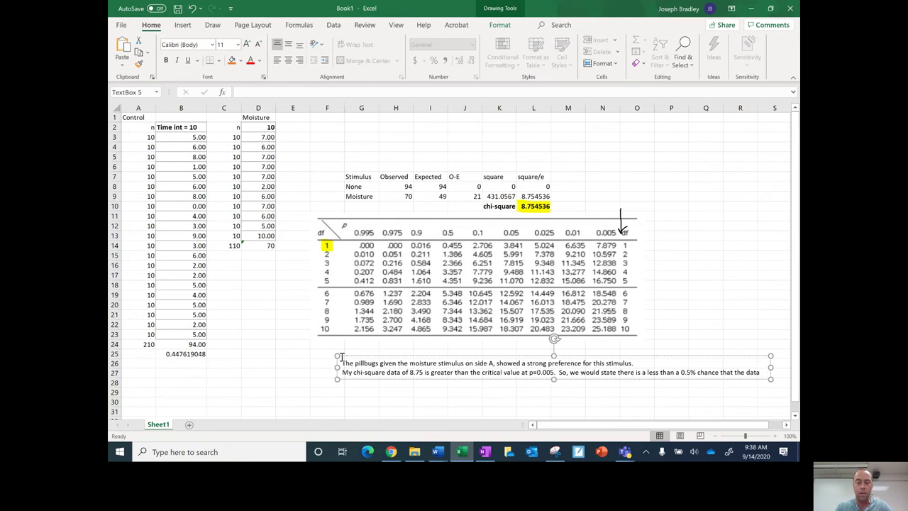
{"action": "key", "text": "Return"}
{"action": "type", "text": "the"}
{"action": "key", "text": "BackSpace"}
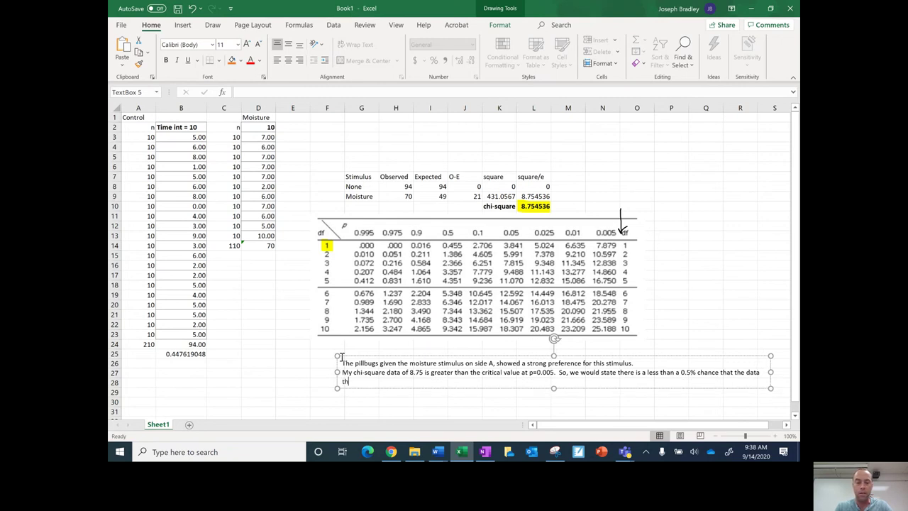
{"action": "key", "text": "BackSpace"}
{"action": "key", "text": "BackSpace"}
{"action": "key", "text": "BackSpace"}
{"action": "key", "text": "BackSpace"}
{"action": "key", "text": "BackSpace"}
{"action": "key", "text": "BackSpace"}
{"action": "key", "text": "BackSpace"}
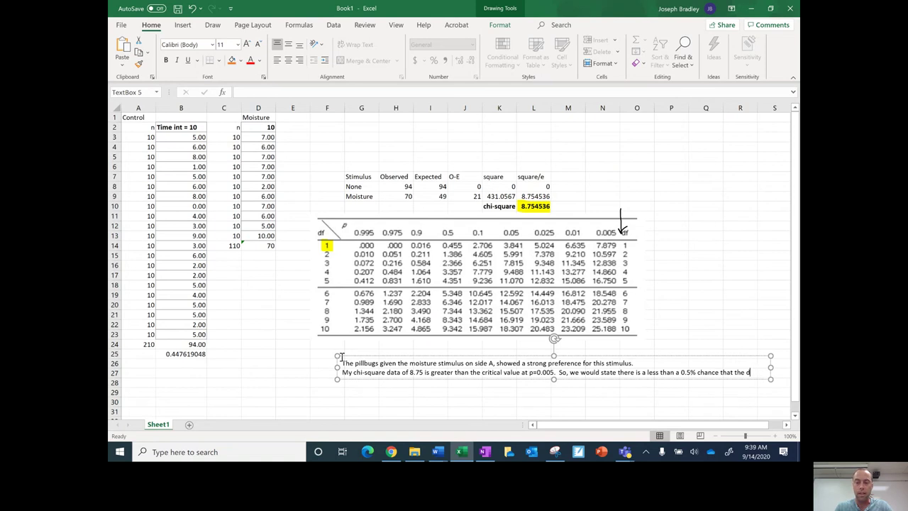
Complete the text box sentence with "differences seen between the moisture trial and the control trial were caused by randomness alone."
{"action": "type", "text": "differences seen"}
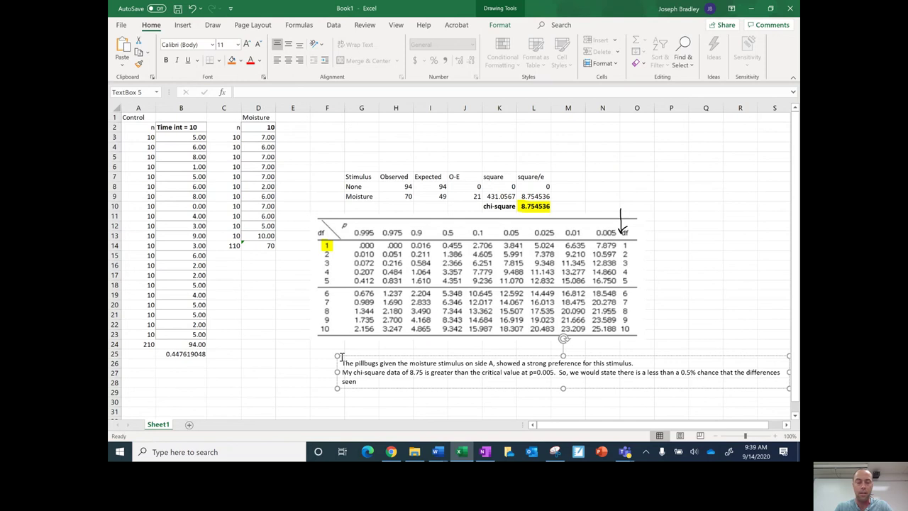
{"action": "type", "text": " between the moisture"}
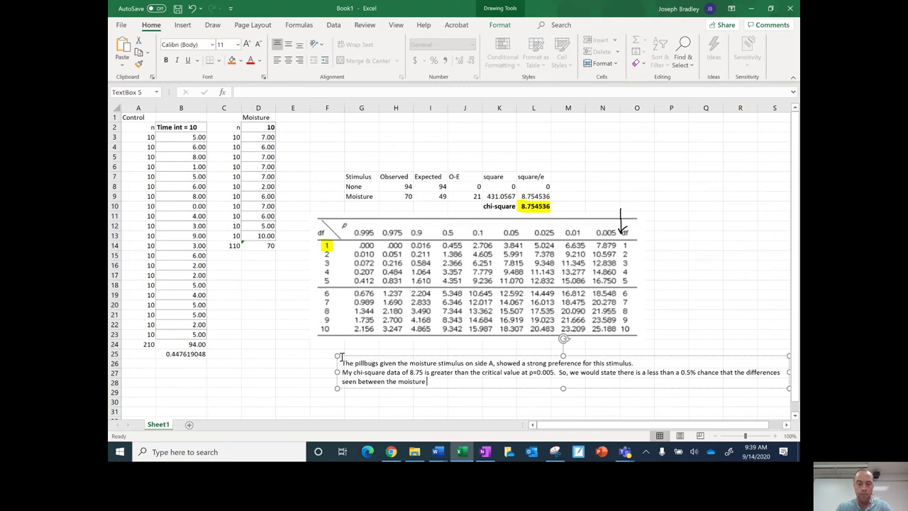
{"action": "type", "text": "tria"}
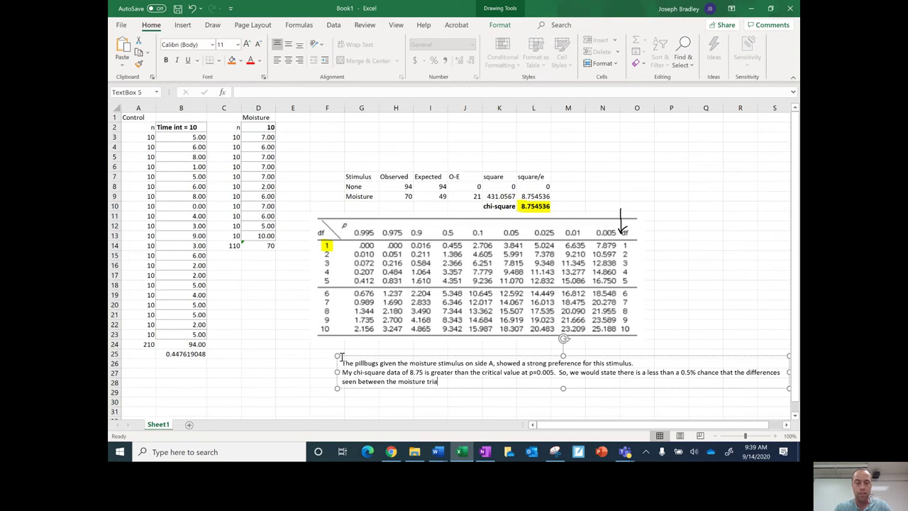
{"action": "type", "text": "l and the contro"}
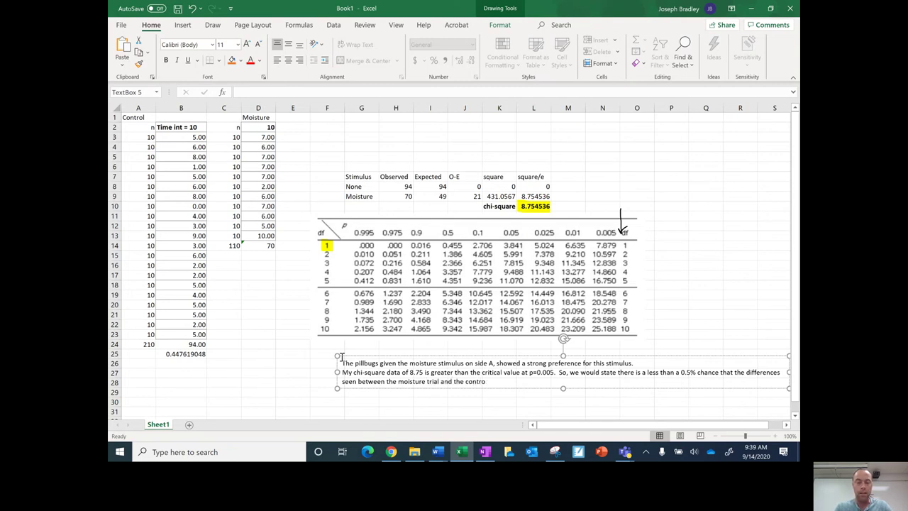
{"action": "type", "text": "l trial were caused by r"}
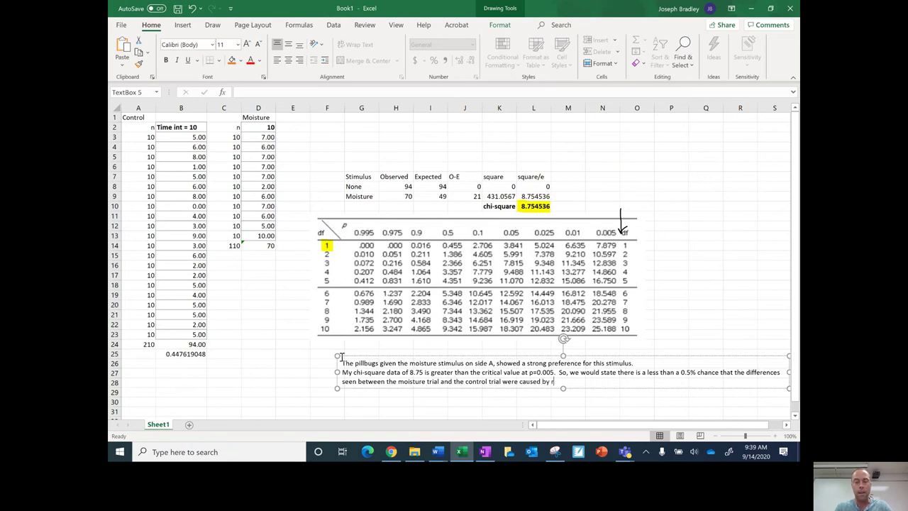
{"action": "type", "text": "andomness alone."}
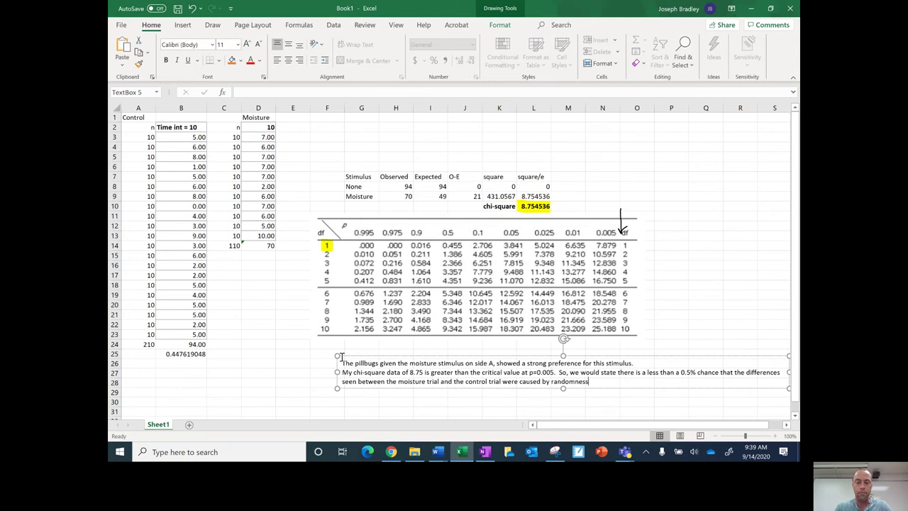